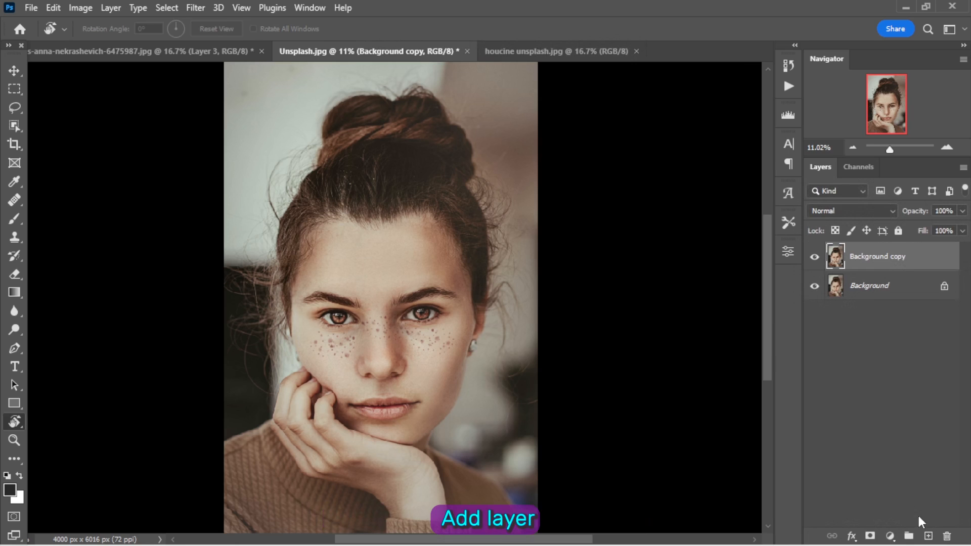
# - Add a blank layer above the background copy, with a Black & White adjustment layer over it
pyautogui.click(926, 535)
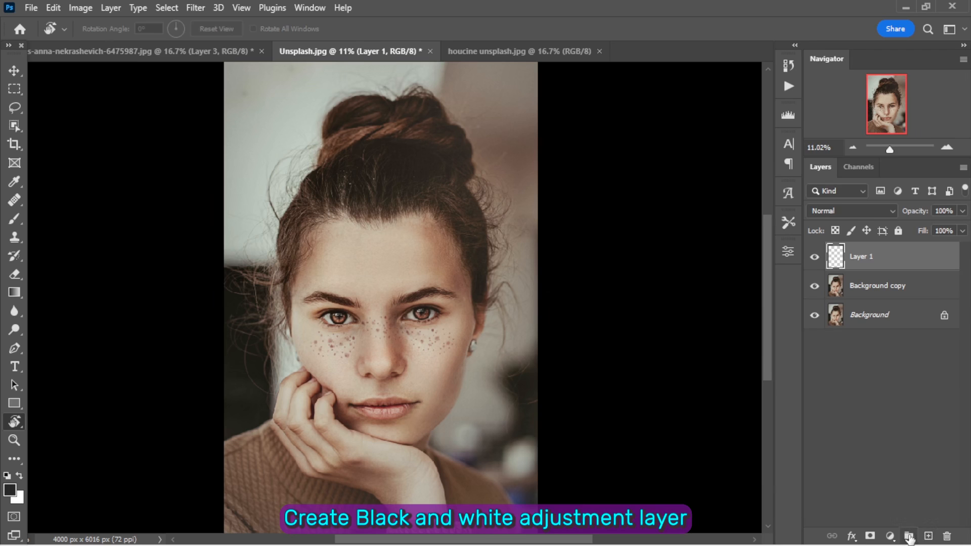
pyautogui.click(890, 536)
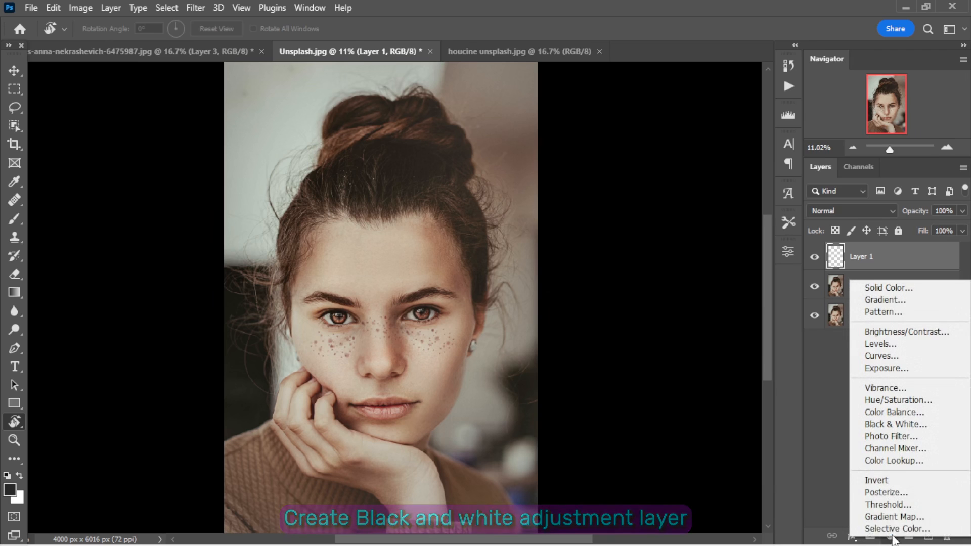
pyautogui.click(908, 428)
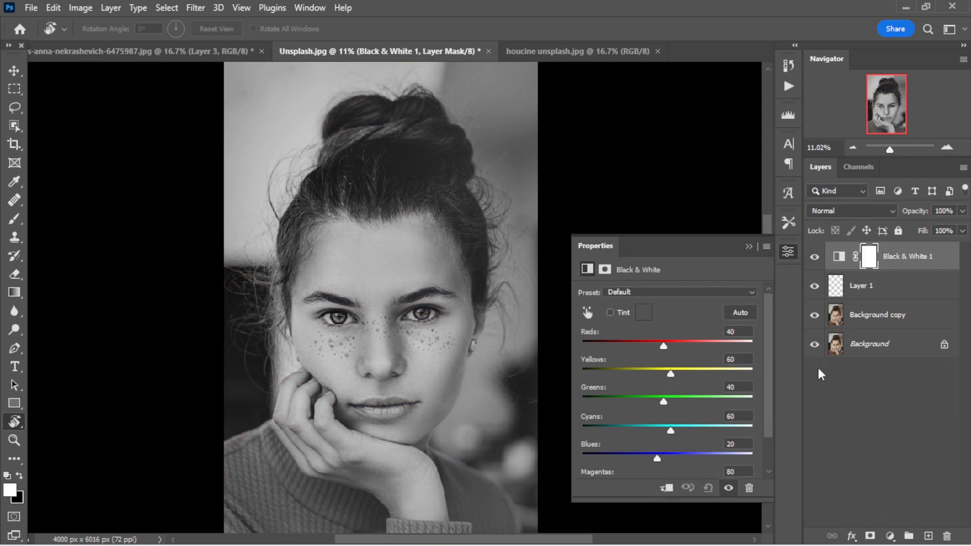
# - Set the Black & White adjustment's Reds to -98 and Yellows to -33 to emphasize the skin blemishes
pyautogui.moveTo(664, 346); pyautogui.dragTo(615, 351)
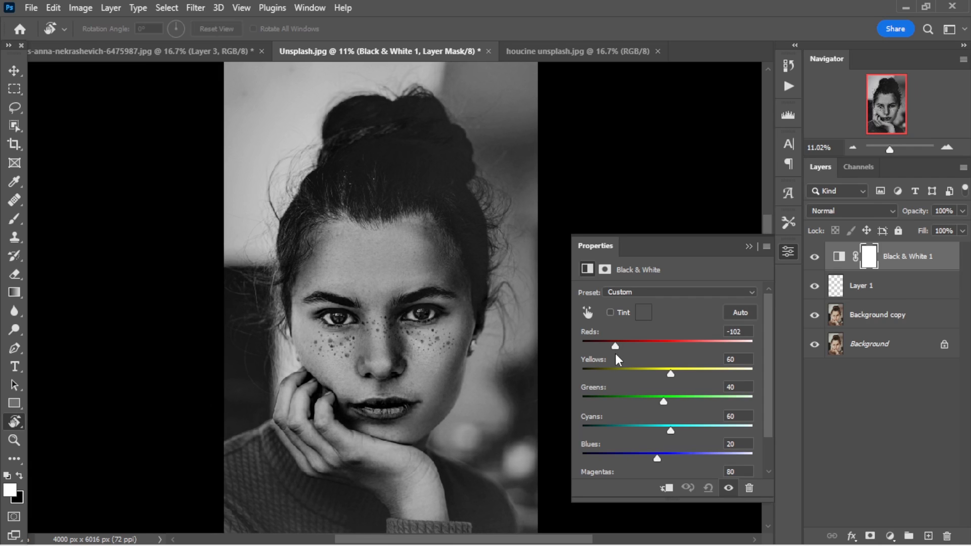
pyautogui.moveTo(670, 373); pyautogui.dragTo(640, 393)
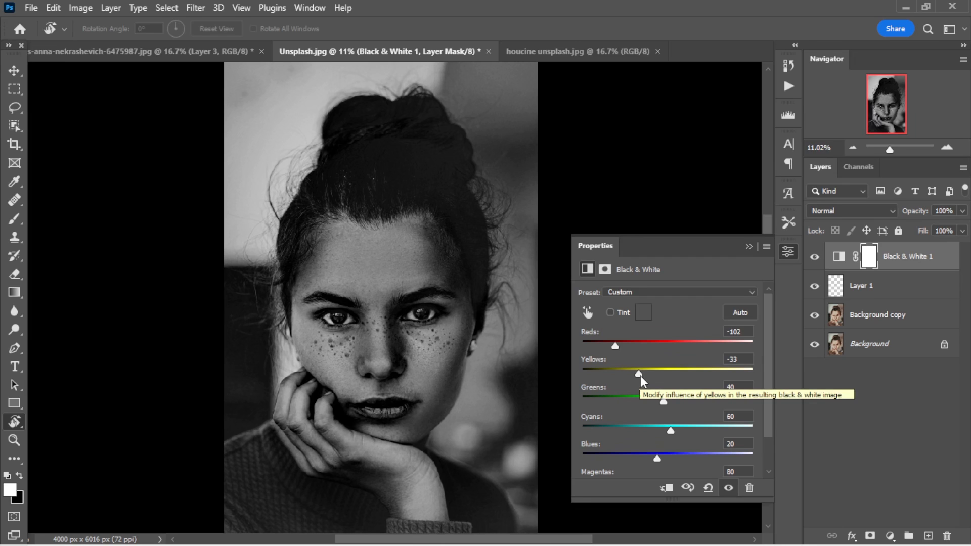
pyautogui.moveTo(612, 346); pyautogui.dragTo(620, 343)
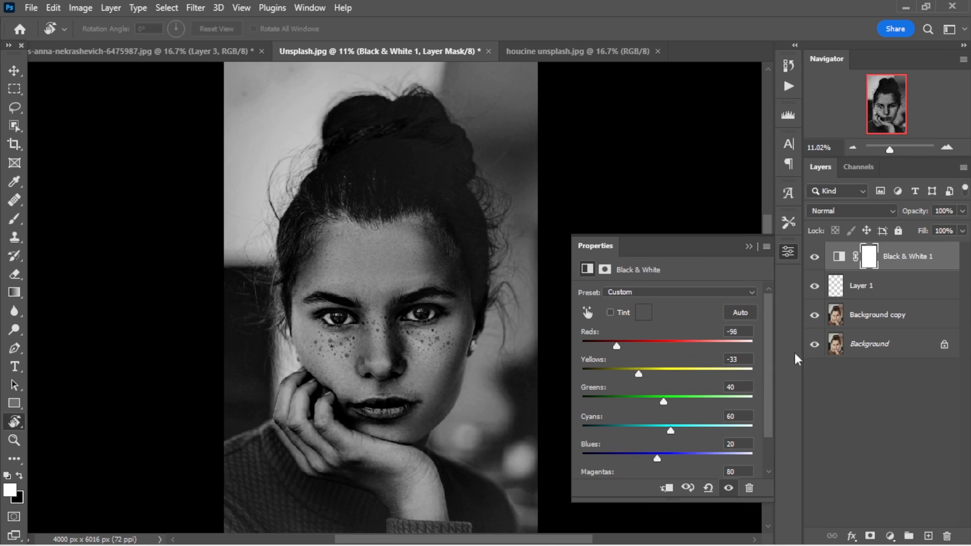
pyautogui.click(746, 245)
# - Set up the Healing Brush on Layer 1 and sample clear skin on the bridge of the nose
pyautogui.click(14, 202)
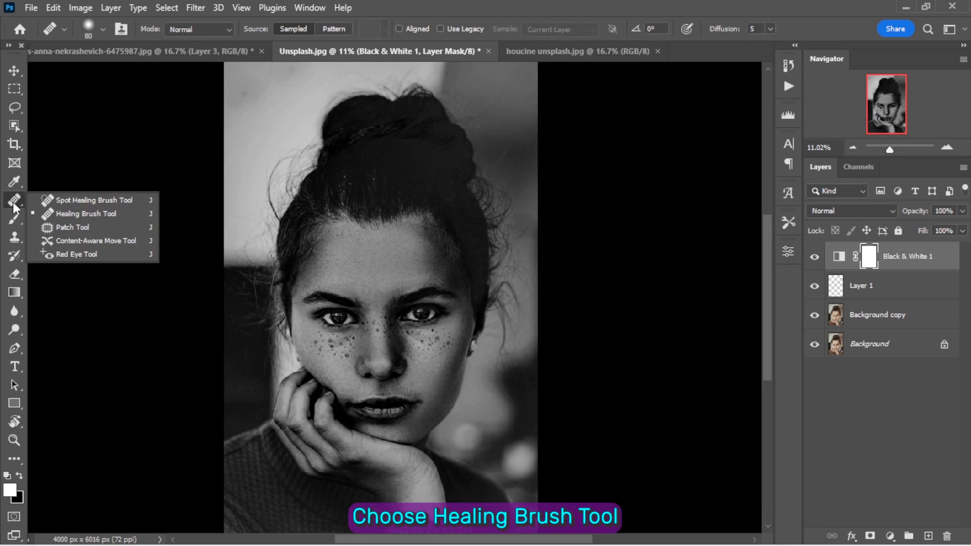
pyautogui.click(94, 217)
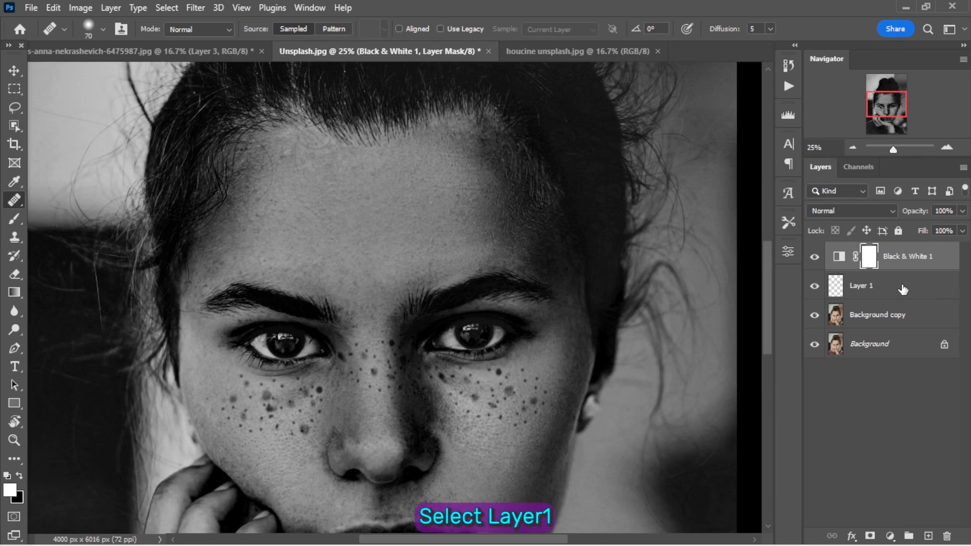
pyautogui.click(903, 289)
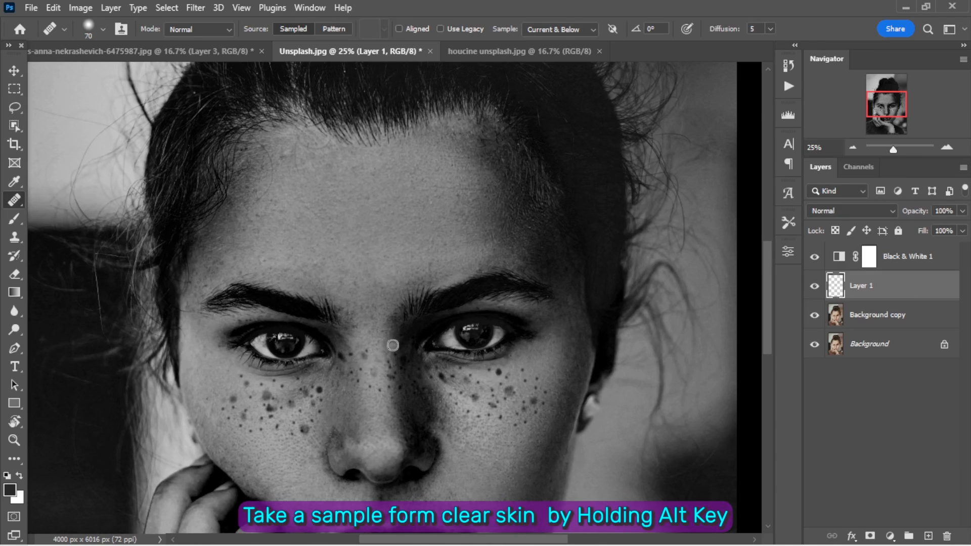
pyautogui.keyDown('alt'); pyautogui.click(376, 337); pyautogui.keyUp('alt')
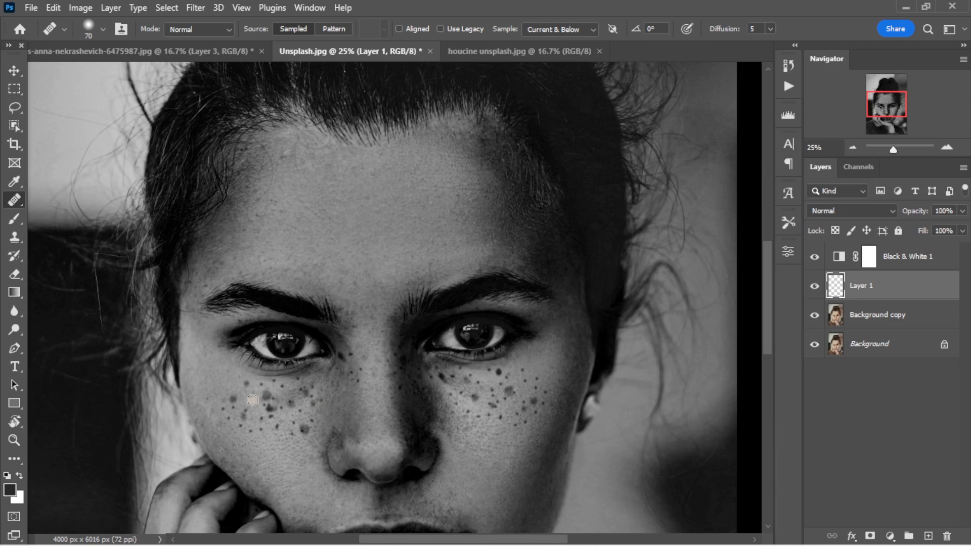
# - Heal the outer and lower freckles on the cheek beside the raised hand
pyautogui.click(246, 383)
pyautogui.click(228, 419)
pyautogui.click(207, 399)
pyautogui.click(241, 426)
pyautogui.click(251, 430)
pyautogui.click(261, 426)
pyautogui.click(245, 411)
pyautogui.click(241, 421)
pyautogui.click(277, 427)
pyautogui.click(293, 435)
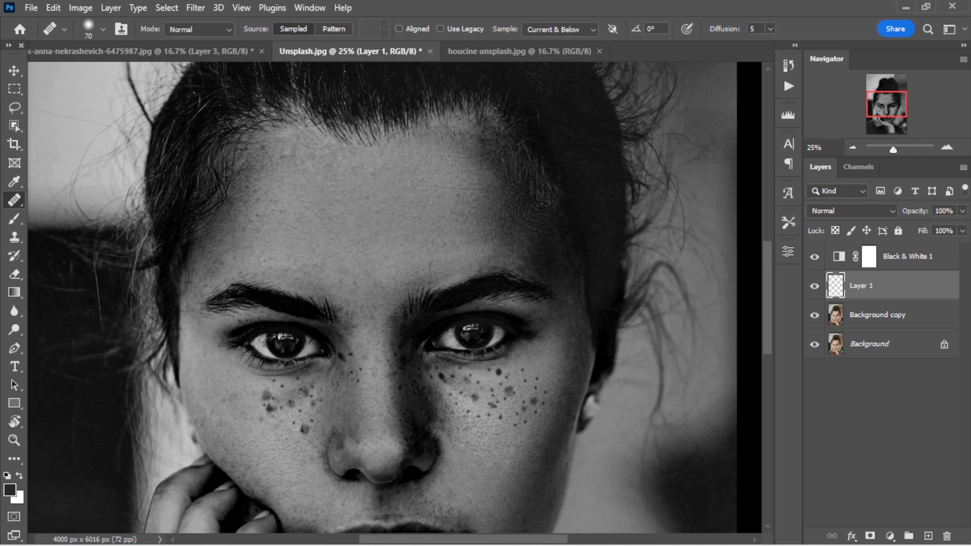
# - Heal the remaining freckles under the eye on the hand-side cheek, enlarging the brush up to 150 px
pyautogui.click(304, 430)
pyautogui.click(266, 394)
pyautogui.click(265, 399)
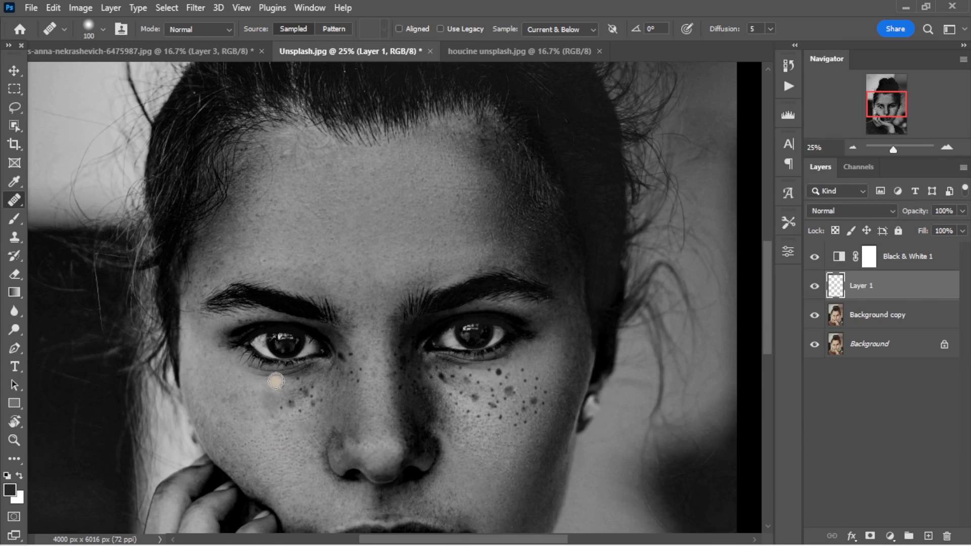
pyautogui.click(272, 406)
pyautogui.press('[')
pyautogui.press('[')
pyautogui.click(273, 391)
pyautogui.press(']')
pyautogui.press(']')
pyautogui.press(']')
pyautogui.press(']')
pyautogui.press(']')
pyautogui.press(']')
pyautogui.press(']')
pyautogui.moveTo(309, 393)
pyautogui.mouseDown()
pyautogui.moveTo(292, 403)
pyautogui.moveTo(302, 394)
pyautogui.mouseUp()
pyautogui.click(313, 401)
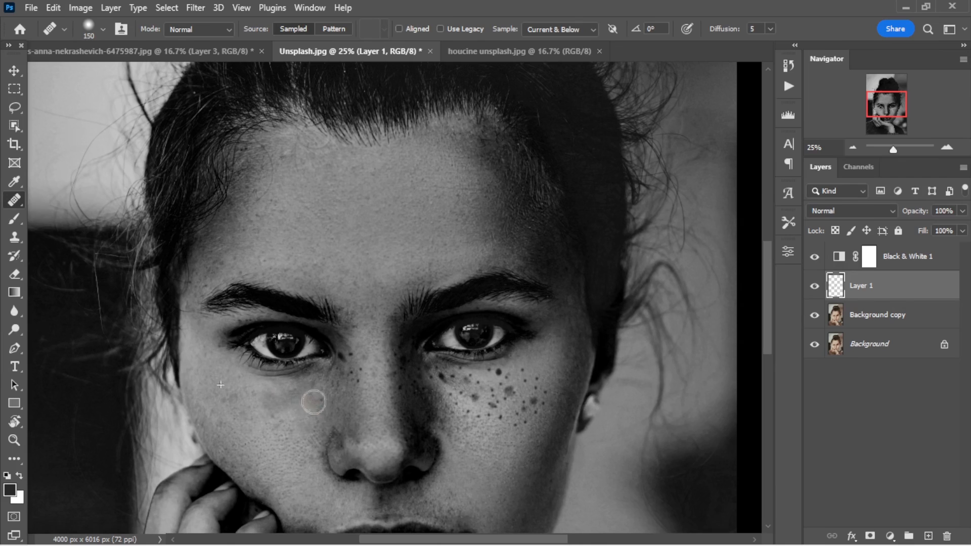
# - Reduce the Healing Brush to 80 px and remove the freckles along the bridge and sides of the nose
pyautogui.press('[')
pyautogui.press('[')
pyautogui.press('[')
pyautogui.press('[')
pyautogui.click(358, 370)
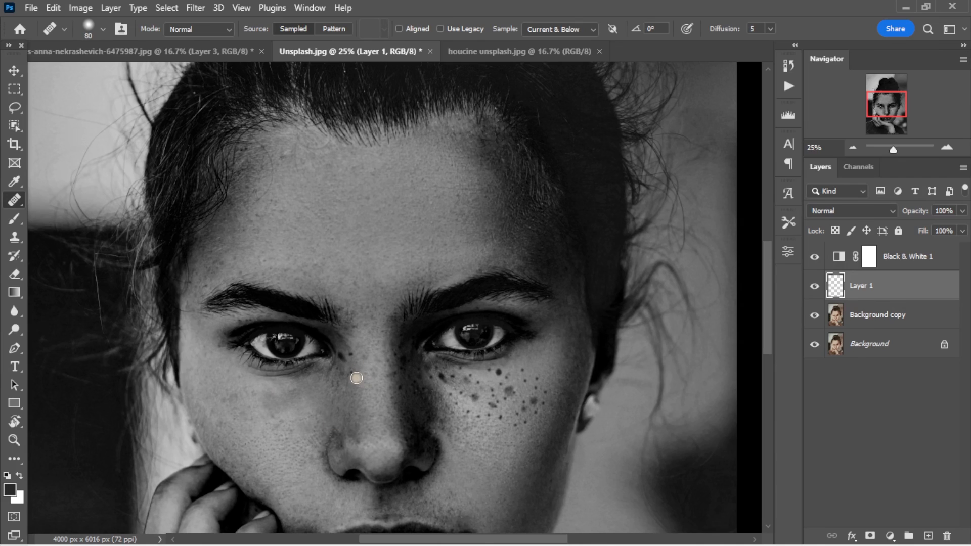
pyautogui.click(344, 355)
pyautogui.moveTo(345, 355); pyautogui.dragTo(356, 354)
pyautogui.click(341, 358)
pyautogui.click(340, 371)
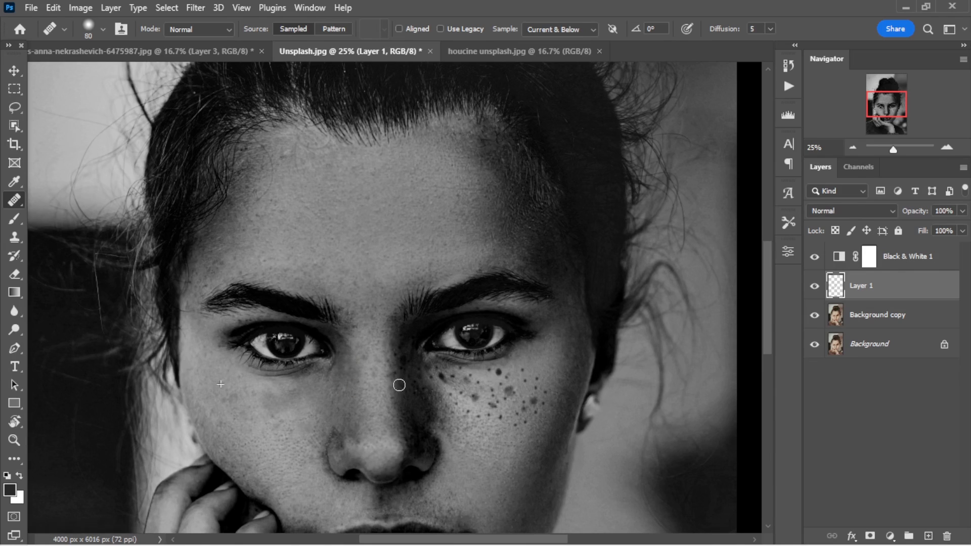
pyautogui.click(403, 365)
# - Heal the outer and lower freckles on the earring-side cheek, along with those nearest the nose
pyautogui.click(483, 392)
pyautogui.keyDown('alt'); pyautogui.click(519, 356); pyautogui.keyUp('alt')
pyautogui.click(530, 404)
pyautogui.click(519, 420)
pyautogui.click(490, 419)
pyautogui.click(456, 402)
pyautogui.click(461, 392)
pyautogui.click(445, 377)
pyautogui.click(436, 380)
pyautogui.click(451, 377)
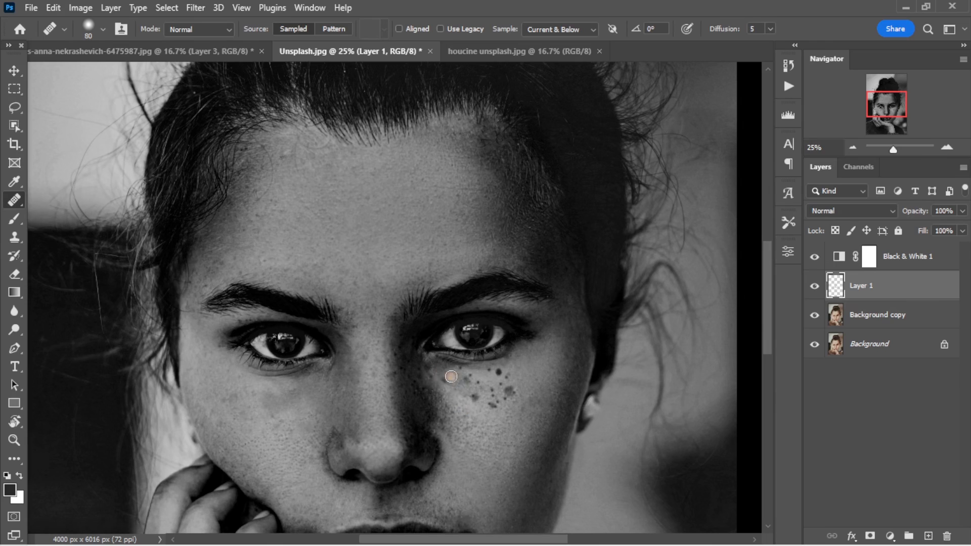
# - Heal the freckles just below the eye on the earring-side cheek
pyautogui.click(446, 378)
pyautogui.click(457, 370)
pyautogui.click(464, 380)
pyautogui.click(500, 372)
pyautogui.keyDown('alt'); pyautogui.click(524, 362); pyautogui.keyUp('alt')
pyautogui.click(507, 376)
pyautogui.click(500, 385)
pyautogui.click(489, 391)
pyautogui.click(508, 392)
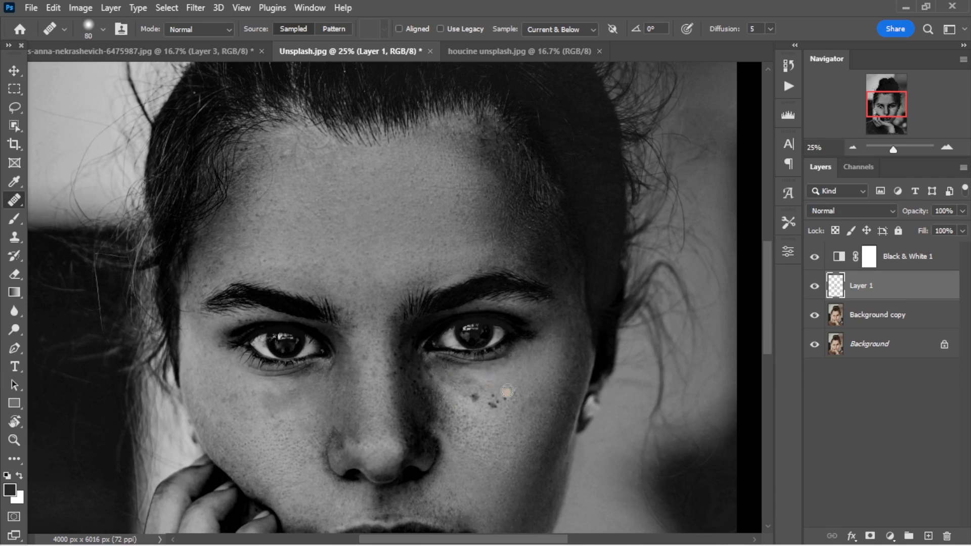
# - Heal the last dark spots in the middle of the earring-side cheek and touch up the nose
pyautogui.click(511, 391)
pyautogui.click(500, 402)
pyautogui.click(497, 406)
pyautogui.keyDown('alt'); pyautogui.click(527, 366); pyautogui.keyUp('alt')
pyautogui.click(490, 406)
pyautogui.click(475, 399)
pyautogui.click(468, 388)
pyautogui.click(502, 391)
pyautogui.keyDown('alt'); pyautogui.click(512, 388); pyautogui.keyUp('alt')
pyautogui.click(413, 424)
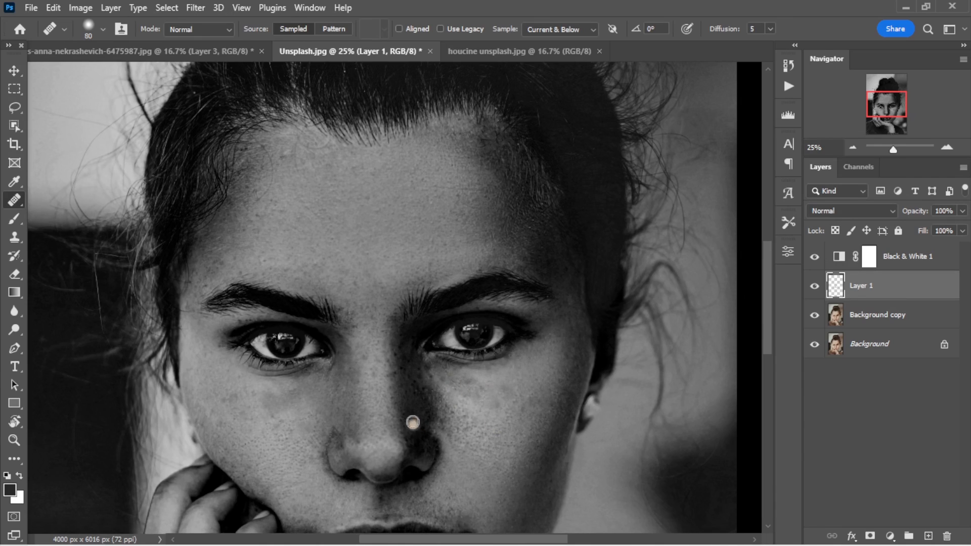
pyautogui.click(399, 354)
pyautogui.keyDown('alt'); pyautogui.click(393, 451); pyautogui.keyUp('alt')
pyautogui.moveTo(353, 411); pyautogui.dragTo(332, 369)
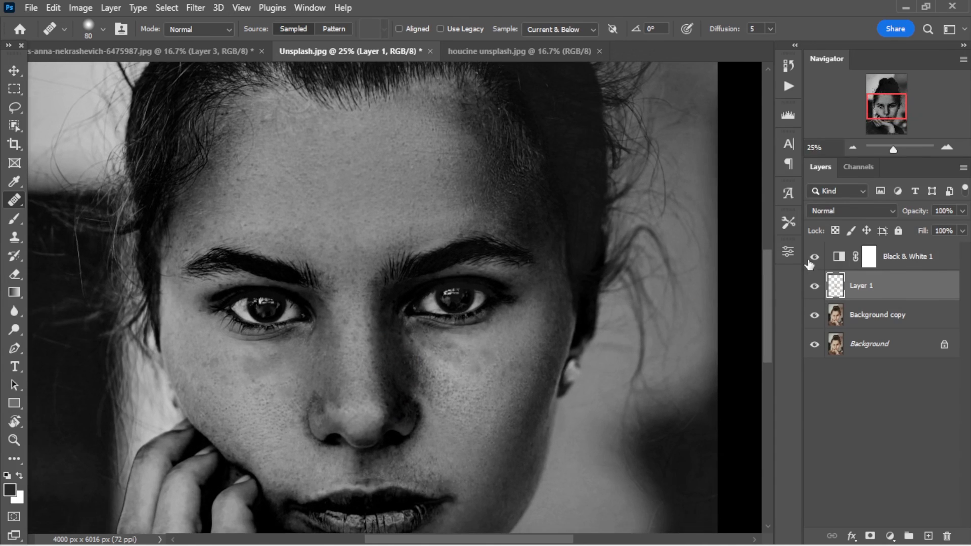
# - Preview the retouch in color and delete the Black & White adjustment layer
pyautogui.click(814, 257)
pyautogui.click(814, 256)
pyautogui.click(914, 260)
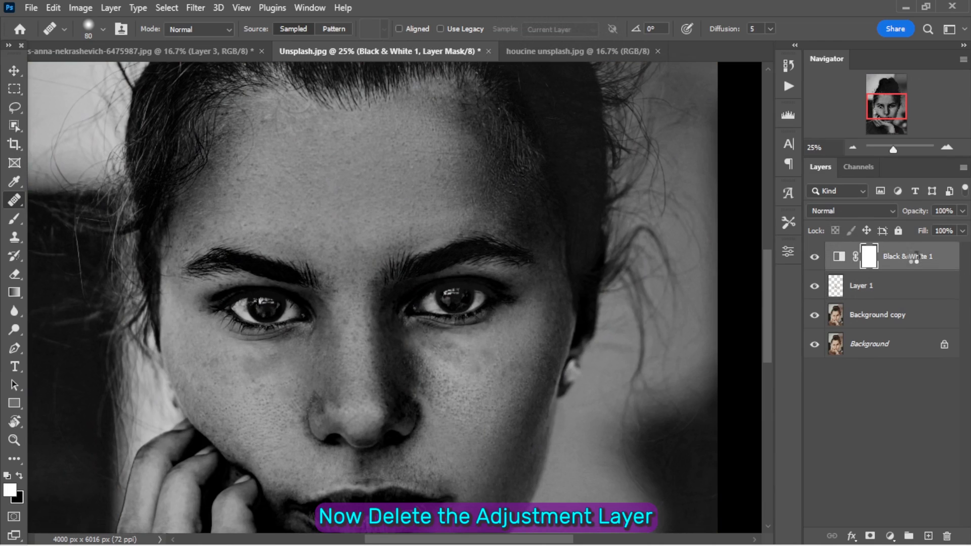
pyautogui.moveTo(904, 260); pyautogui.dragTo(946, 526)
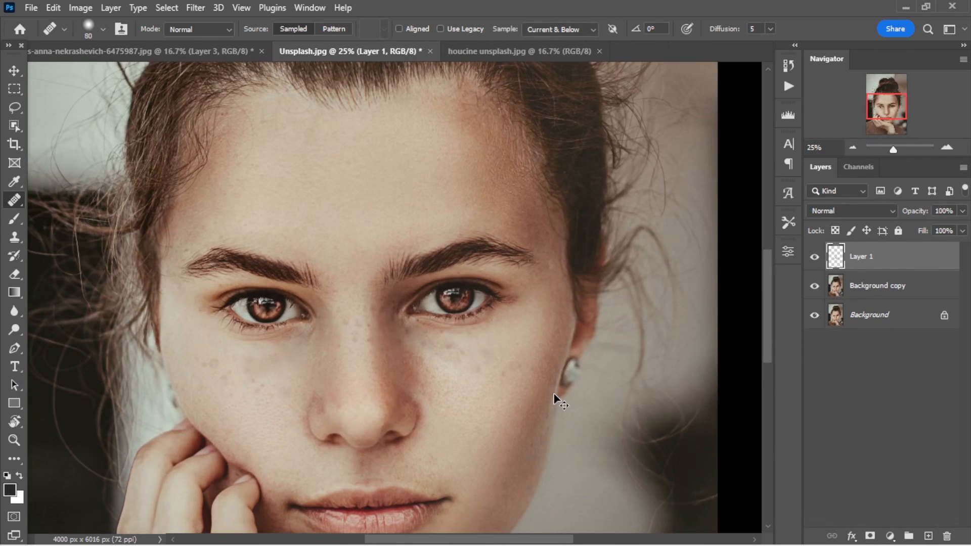
# - Stamp all visible layers into a new merged layer and name it "skin softening"
pyautogui.hotkey('ctrl', '0')
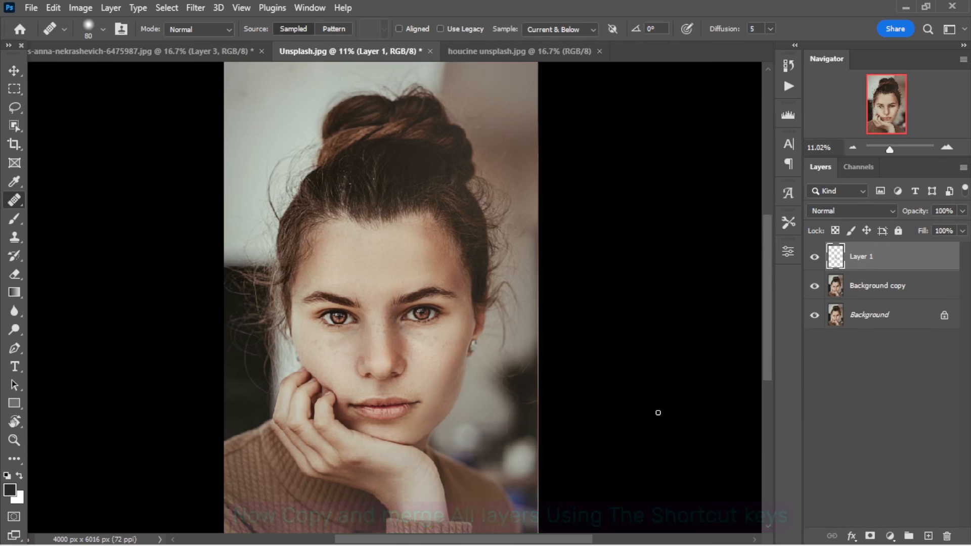
pyautogui.hotkey('shift', 'ctrl', 'alt', 'e')
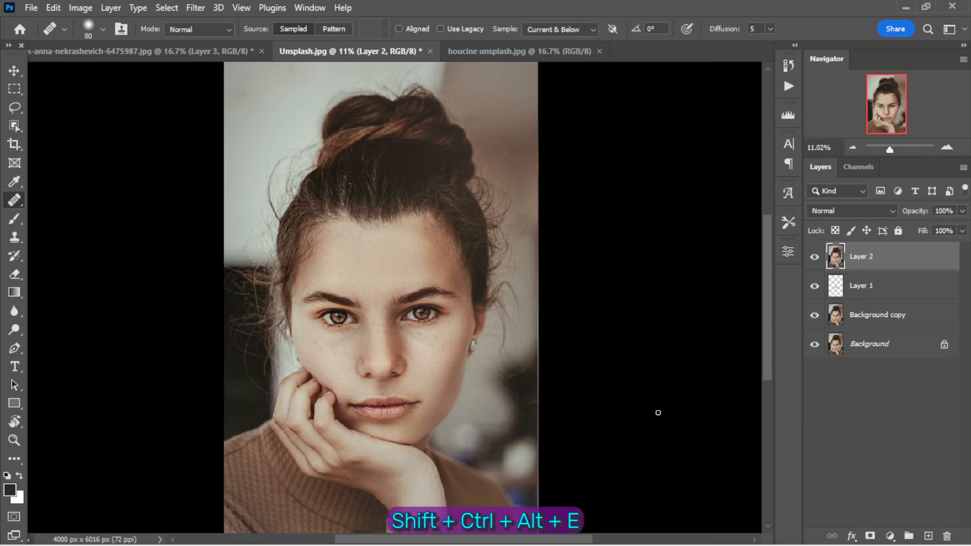
pyautogui.doubleClick(856, 258)
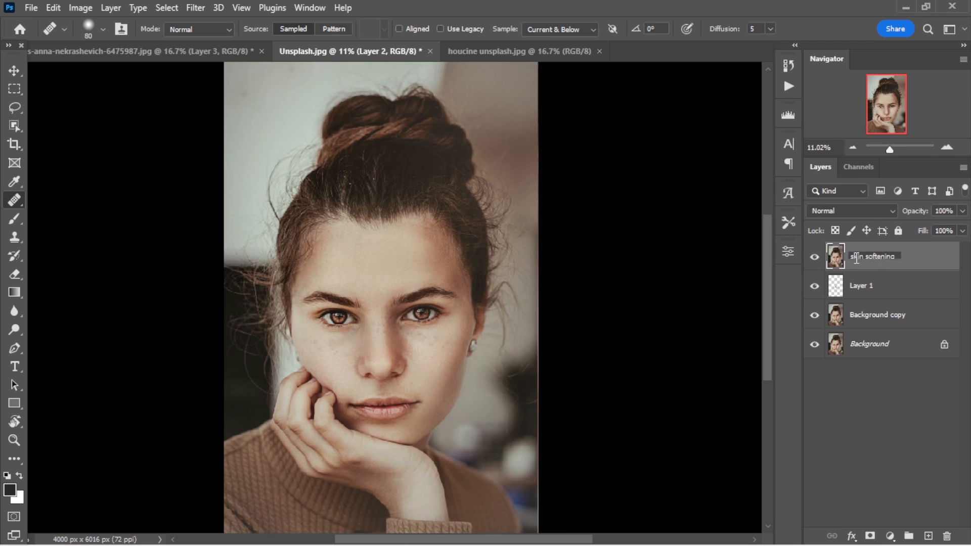
pyautogui.click(936, 258)
# - Change the skin softening layer's blending mode to Vivid Light and invert its colors
pyautogui.click(884, 211)
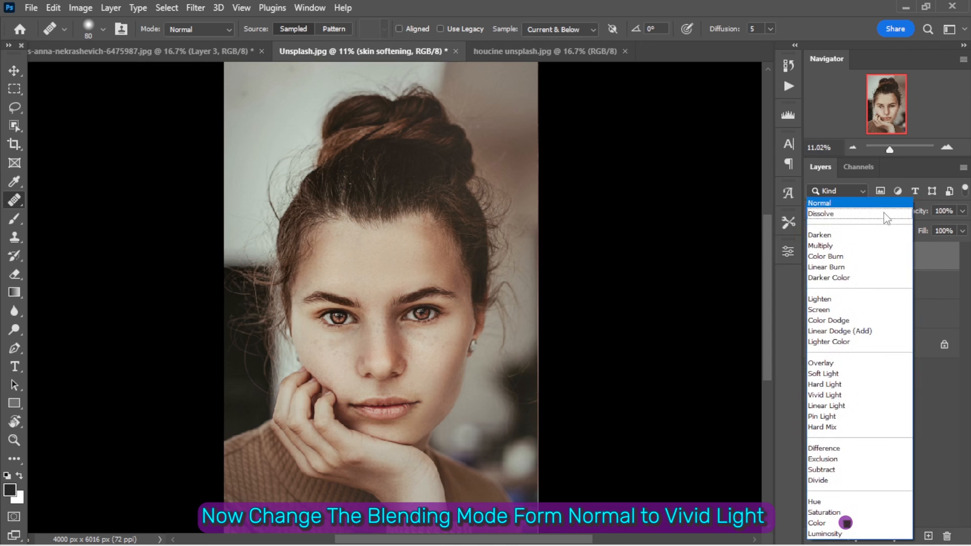
pyautogui.click(839, 396)
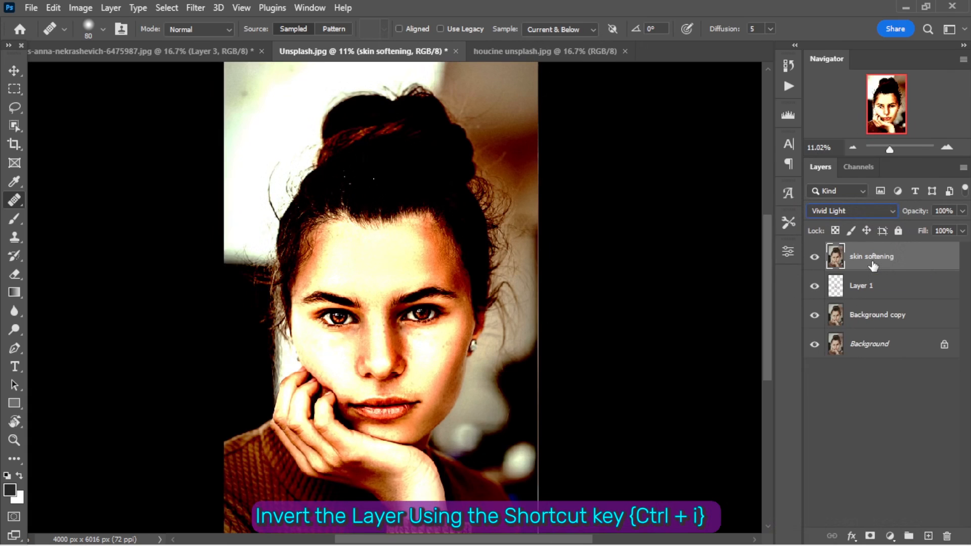
pyautogui.hotkey('ctrl', 'i')
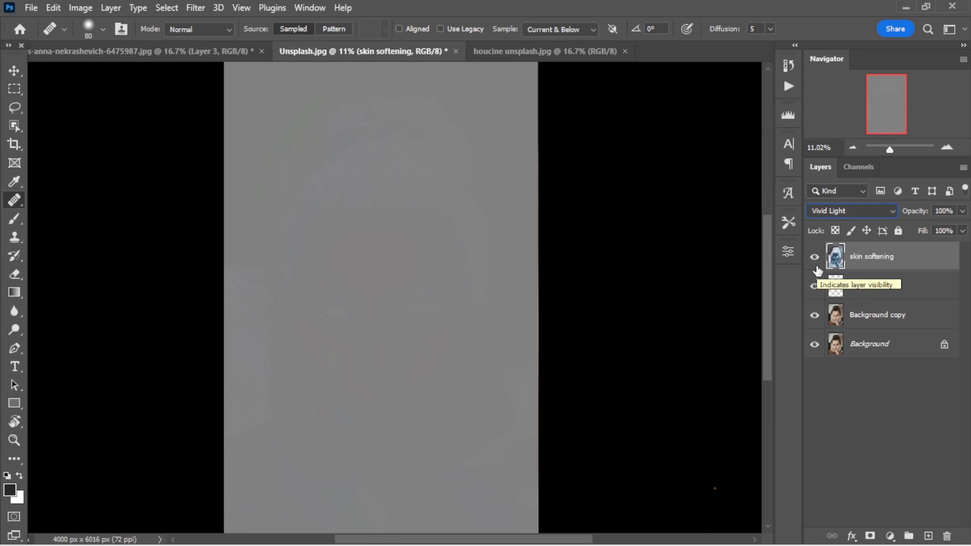
# - Convert the skin softening layer to a Smart Object and apply a High Pass filter with a 22-pixel radius
pyautogui.rightClick(899, 260)
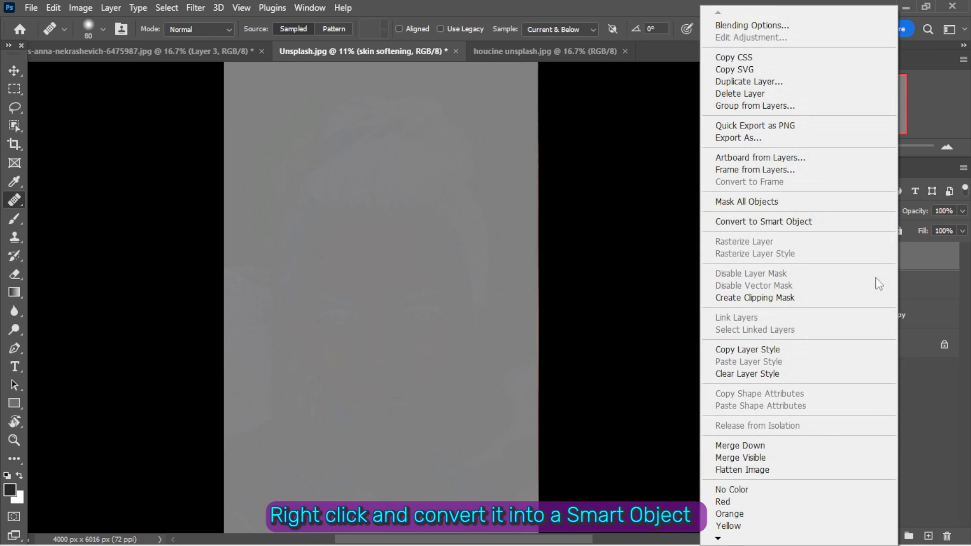
pyautogui.click(822, 222)
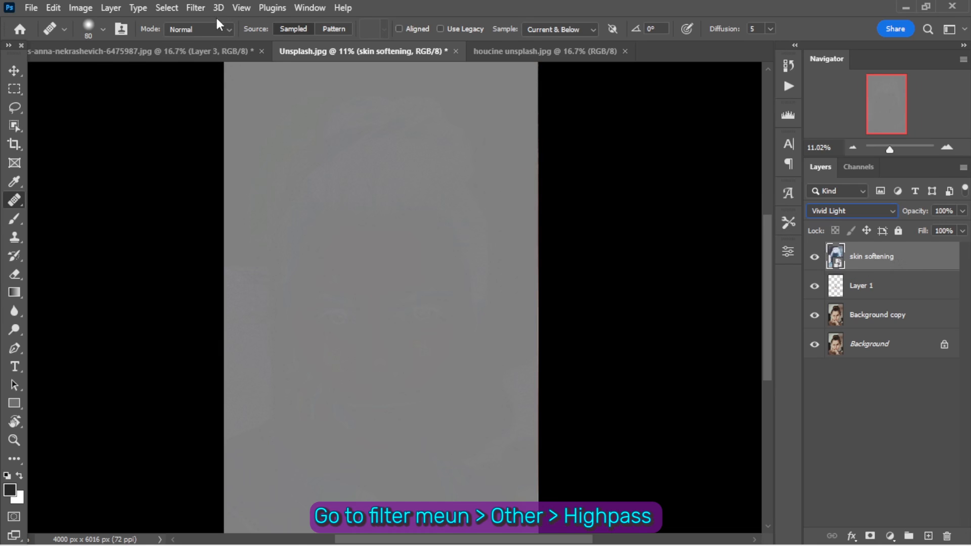
pyautogui.click(205, 10)
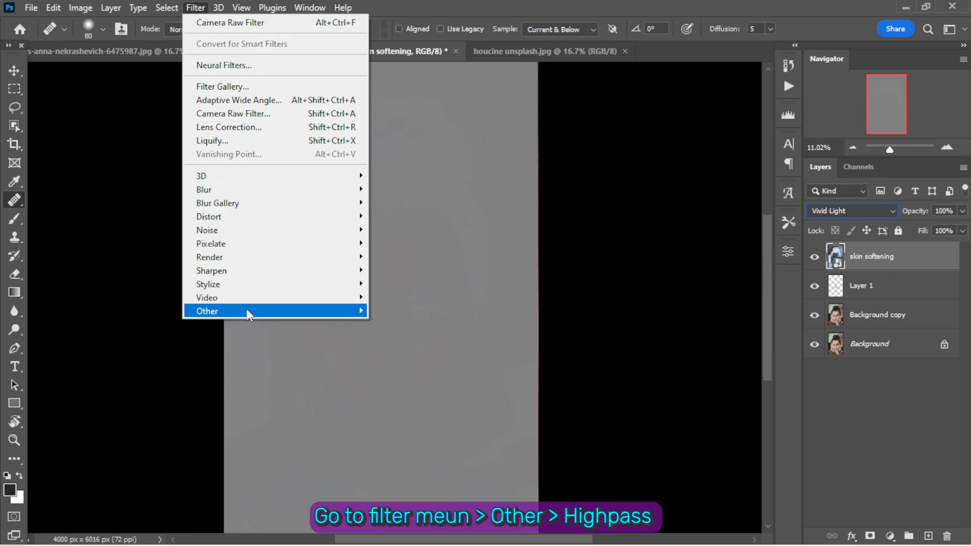
pyautogui.moveTo(284, 314)
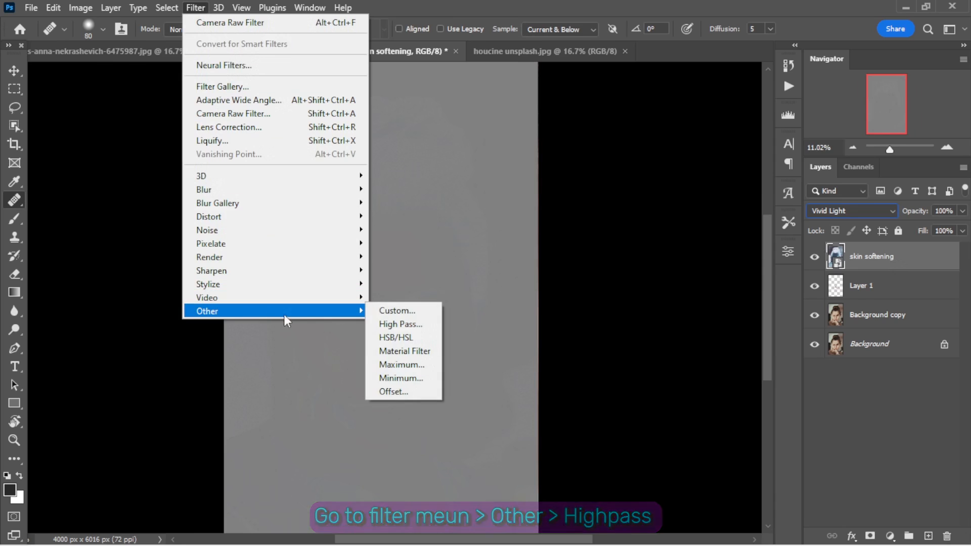
pyautogui.click(386, 325)
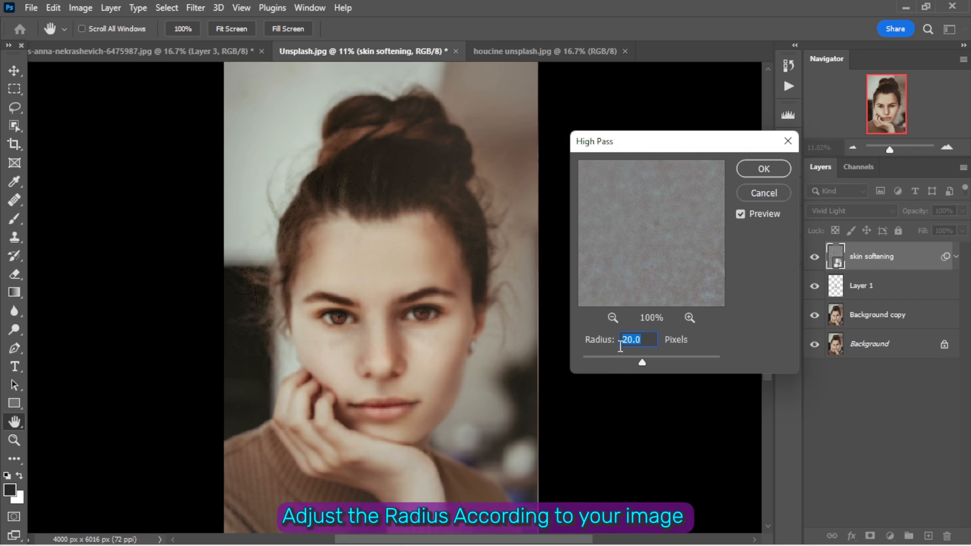
pyautogui.moveTo(645, 341); pyautogui.dragTo(621, 337)
pyautogui.write('20')
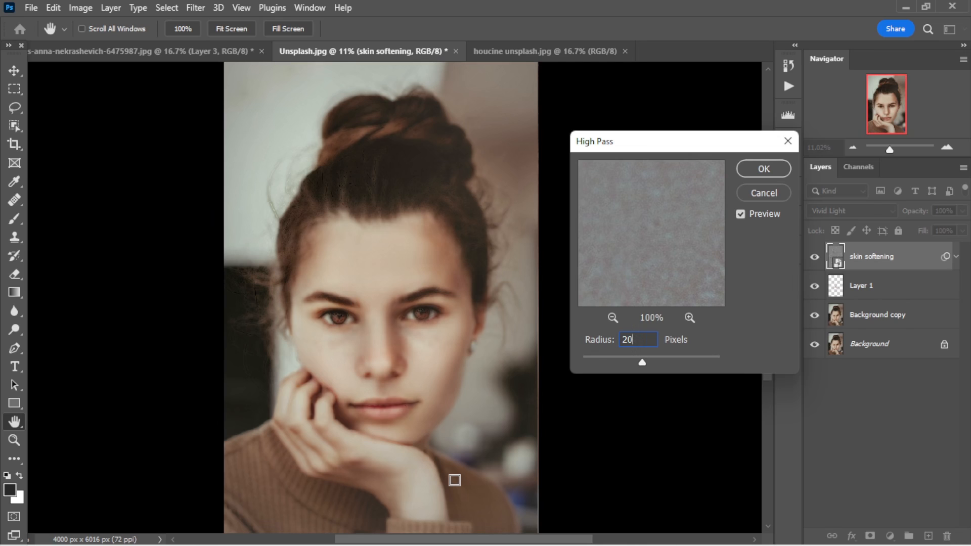
pyautogui.press('BackSpace')
pyautogui.write('2')
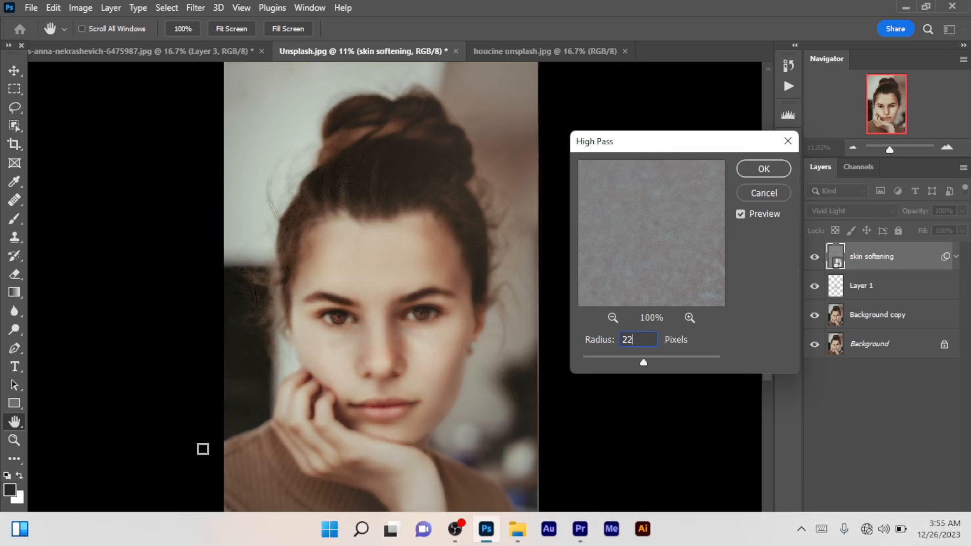
pyautogui.click(758, 170)
pyautogui.press('j')
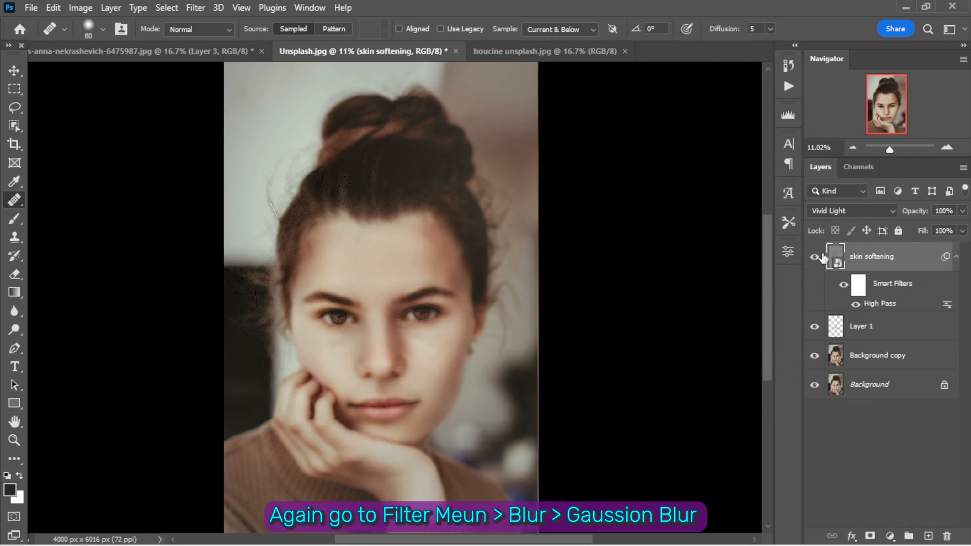
# - Apply a Gaussian Blur filter with a 5.0-pixel radius to the skin softening layer
pyautogui.click(195, 7)
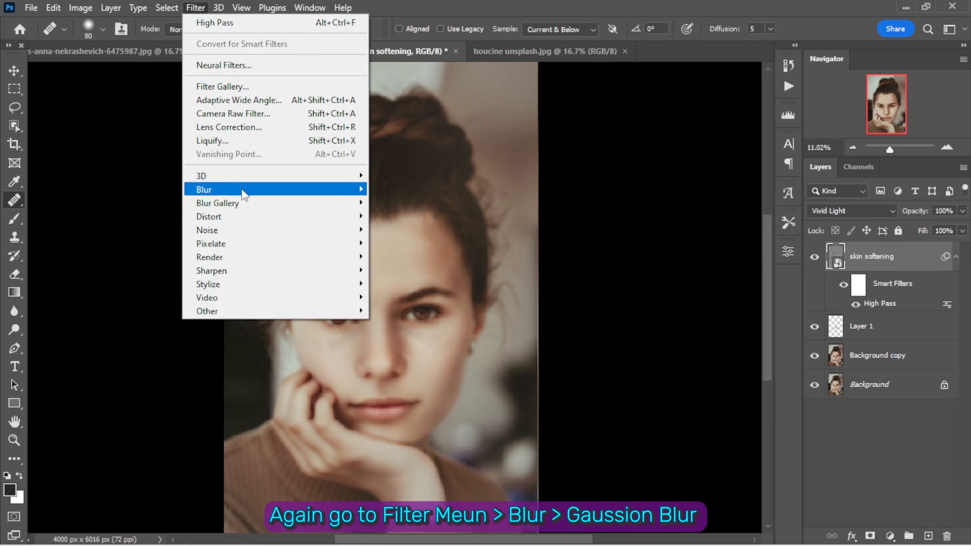
pyautogui.moveTo(329, 194)
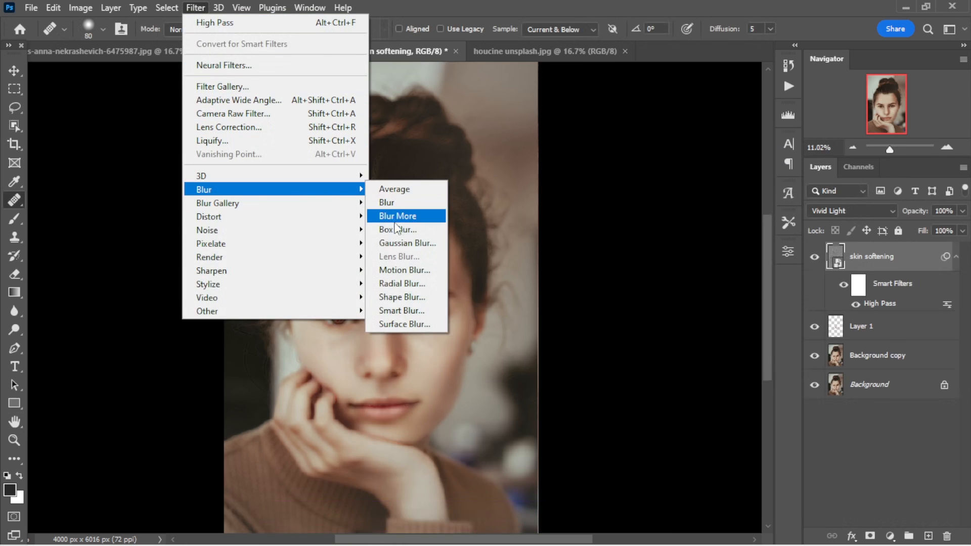
pyautogui.click(400, 242)
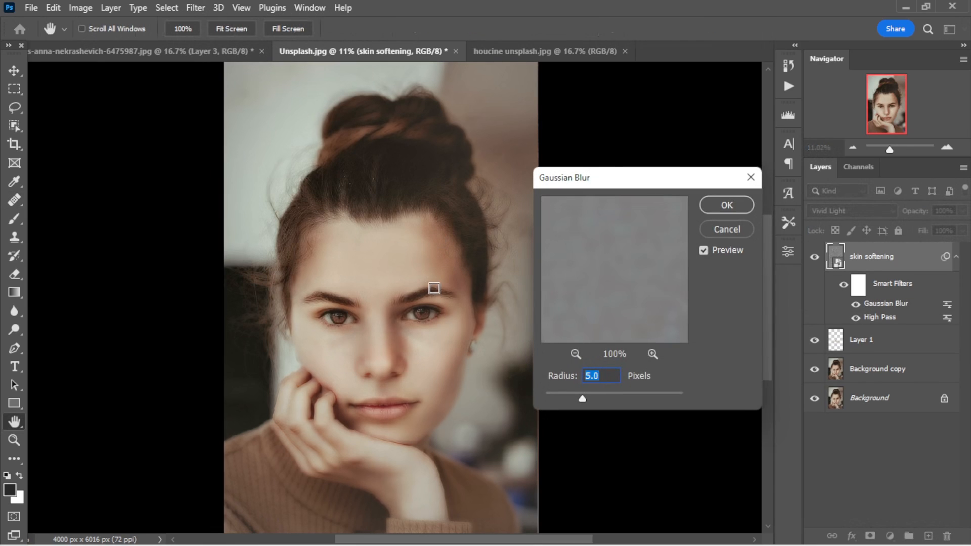
pyautogui.click(739, 206)
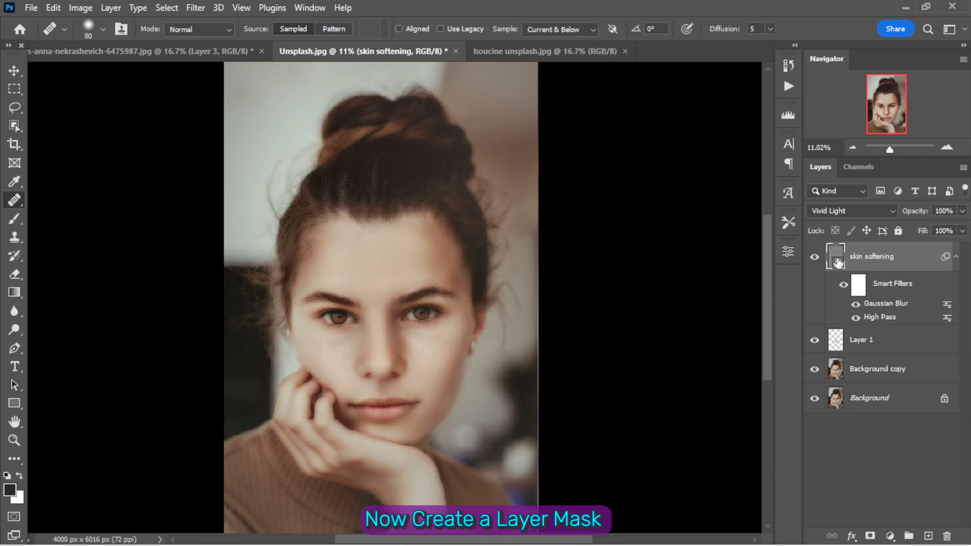
# - Add a layer mask to the skin softening layer and invert it to black
pyautogui.click(869, 535)
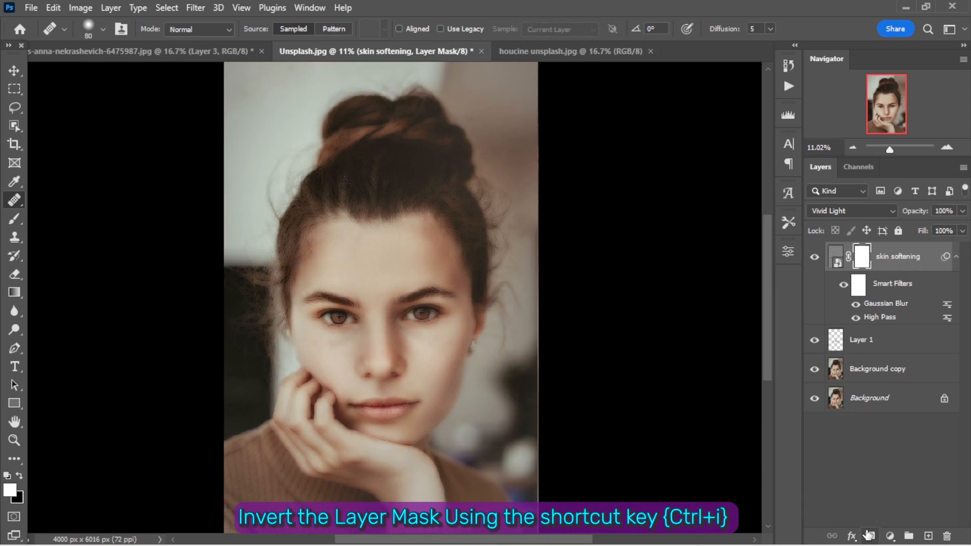
pyautogui.hotkey('ctrl', 'i')
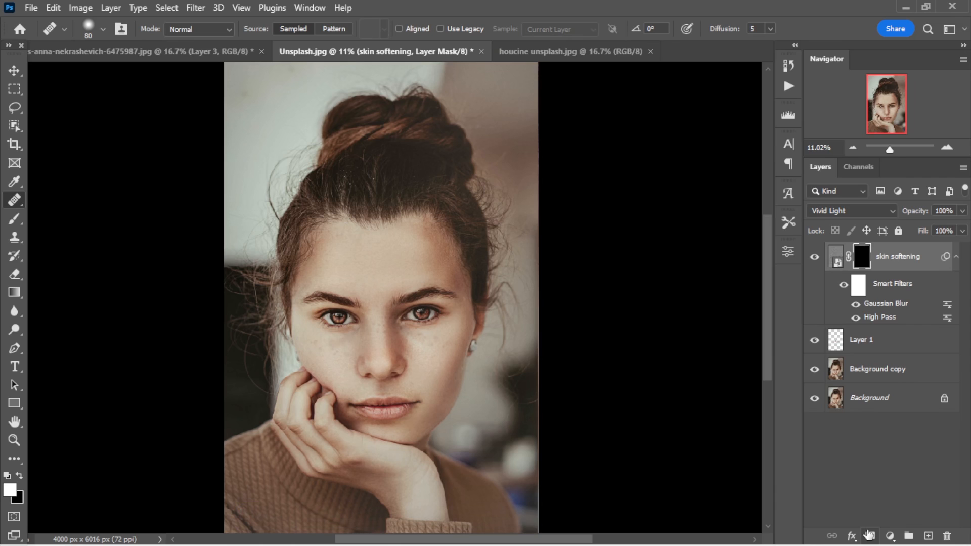
# - Paint white on the mask with a soft 200-pixel Brush over the freckled cheek on the earring side of the face
pyautogui.hotkey('ctrl', '+')
pyautogui.hotkey('ctrl', '+')
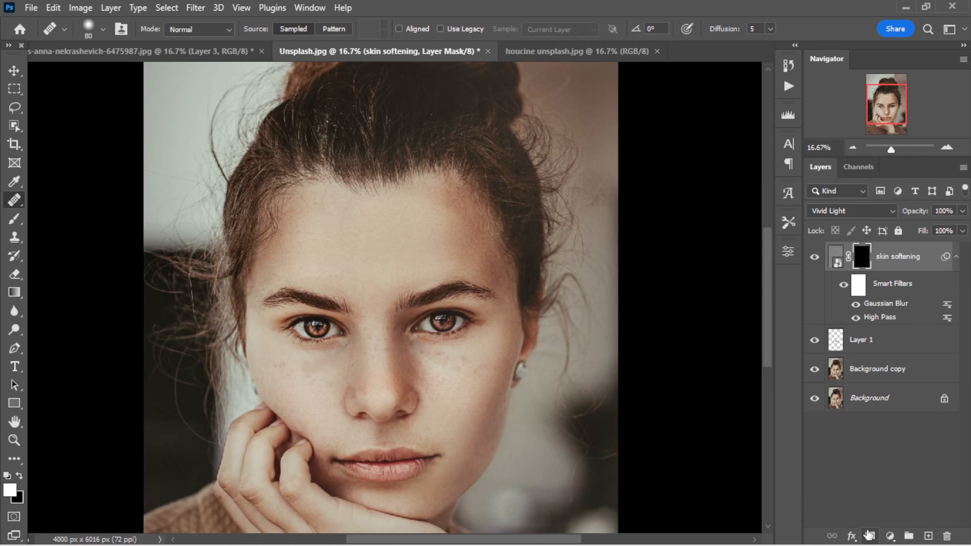
pyautogui.hotkey('ctrl', '+')
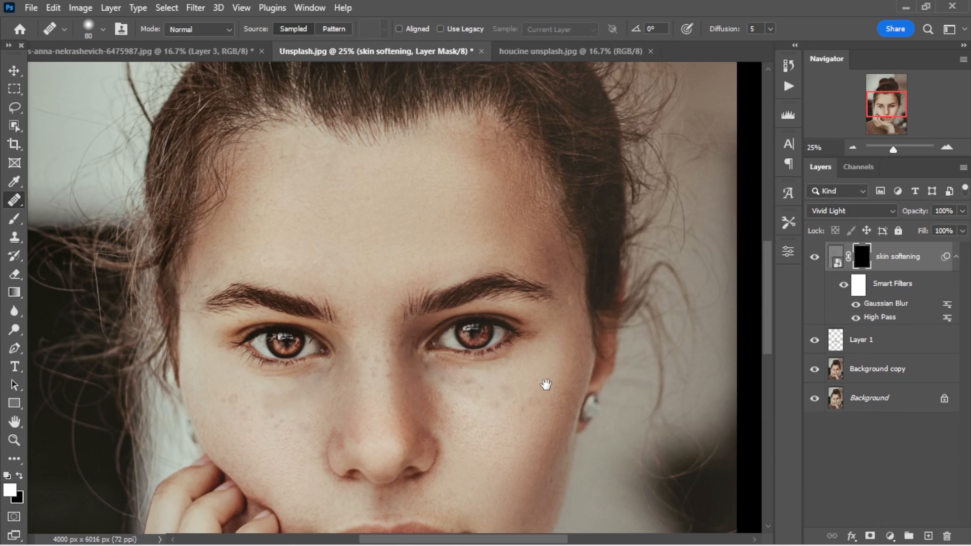
pyautogui.moveTo(546, 384); pyautogui.dragTo(545, 342)
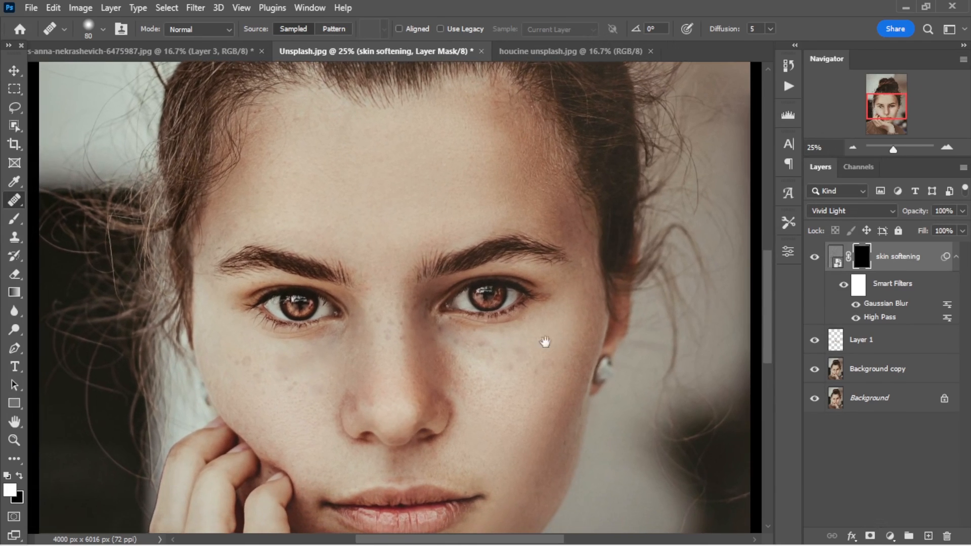
pyautogui.click(18, 220)
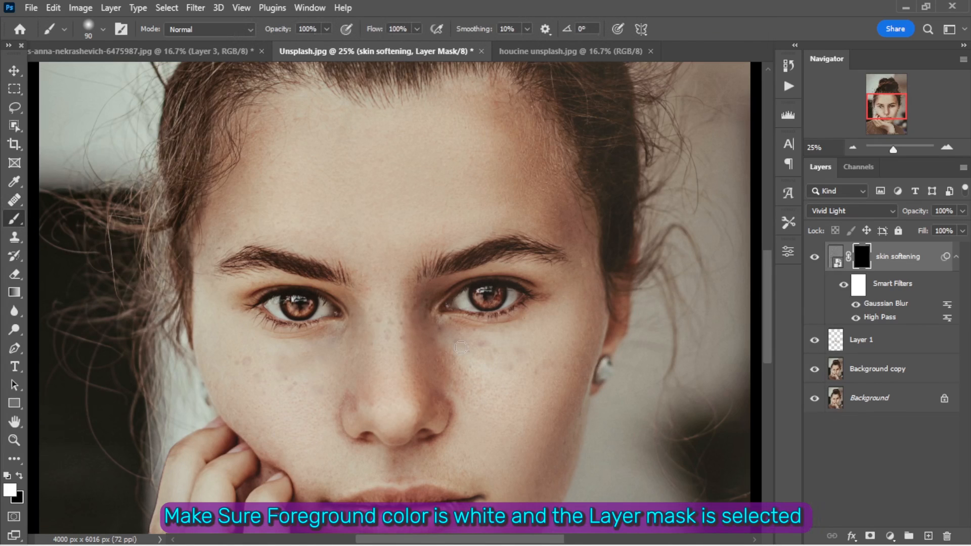
pyautogui.moveTo(462, 351)
pyautogui.mouseDown()
pyautogui.moveTo(544, 355)
pyautogui.moveTo(574, 336)
pyautogui.moveTo(520, 346)
pyautogui.moveTo(489, 368)
pyautogui.moveTo(552, 310)
pyautogui.moveTo(528, 426)
pyautogui.moveTo(484, 376)
pyautogui.mouseUp()
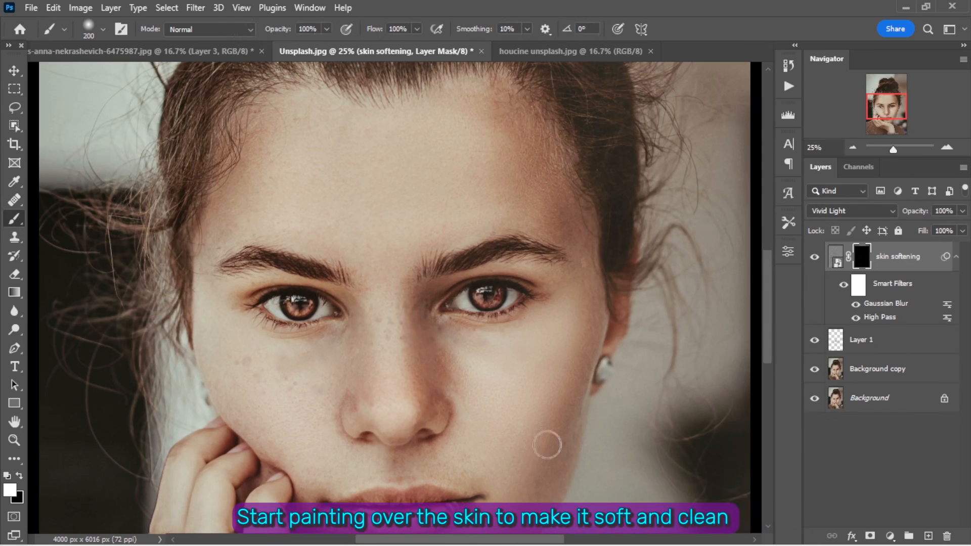
pyautogui.moveTo(511, 464); pyautogui.dragTo(509, 374)
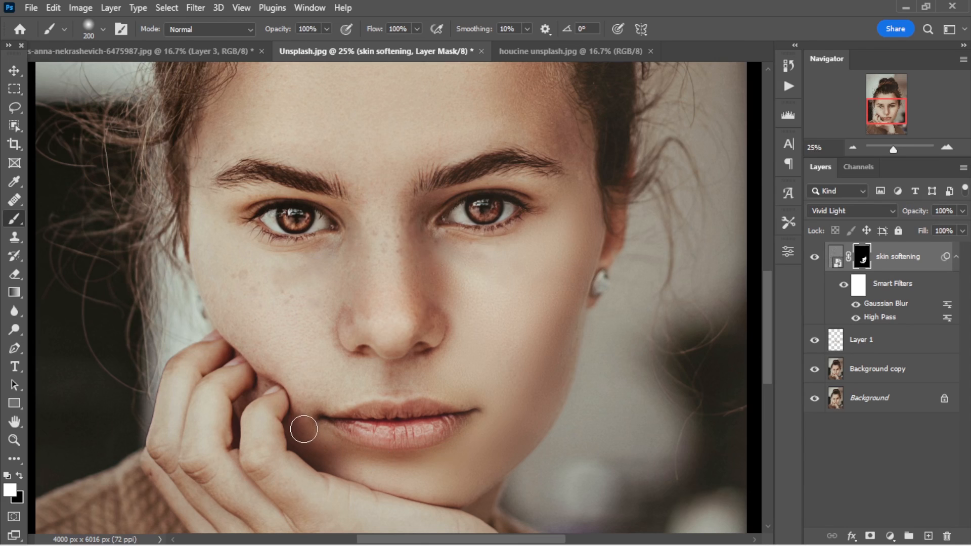
# - Paint white on the mask over the chin, the nose and the cheek beside the hand, adjusting the brush size to fit
pyautogui.moveTo(317, 388); pyautogui.dragTo(370, 372)
pyautogui.press('[')
pyautogui.press('[')
pyautogui.press('[')
pyautogui.press('[')
pyautogui.press('[')
# - Paint white on the mask over the forehead with a 600-pixel brush and refine the area around the nose and upper lip with a 150-pixel brush
pyautogui.moveTo(383, 222); pyautogui.dragTo(403, 391)
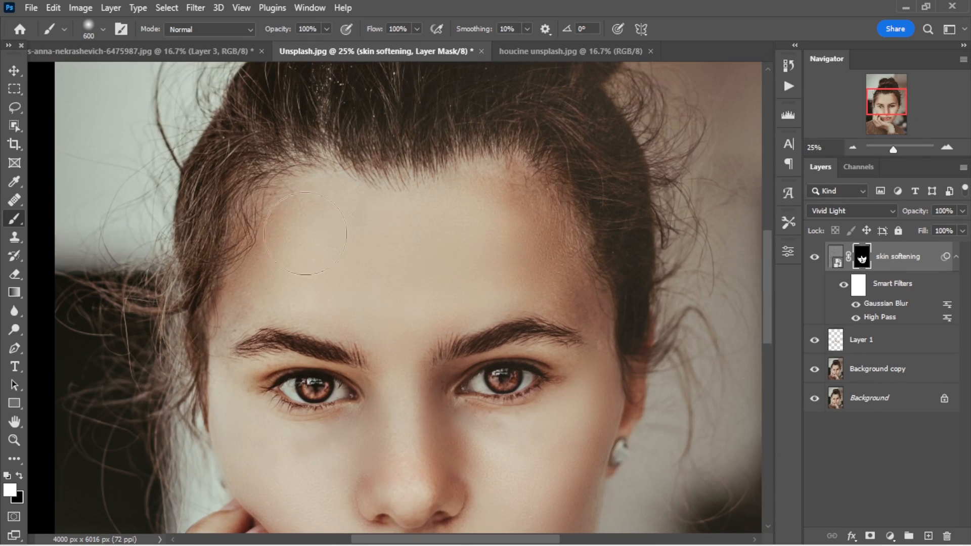
pyautogui.press('[')
pyautogui.press('[')
pyautogui.press('[')
pyautogui.press('[')
pyautogui.press('[')
pyautogui.press('[')
pyautogui.press('[')
pyautogui.moveTo(410, 337); pyautogui.dragTo(415, 259)
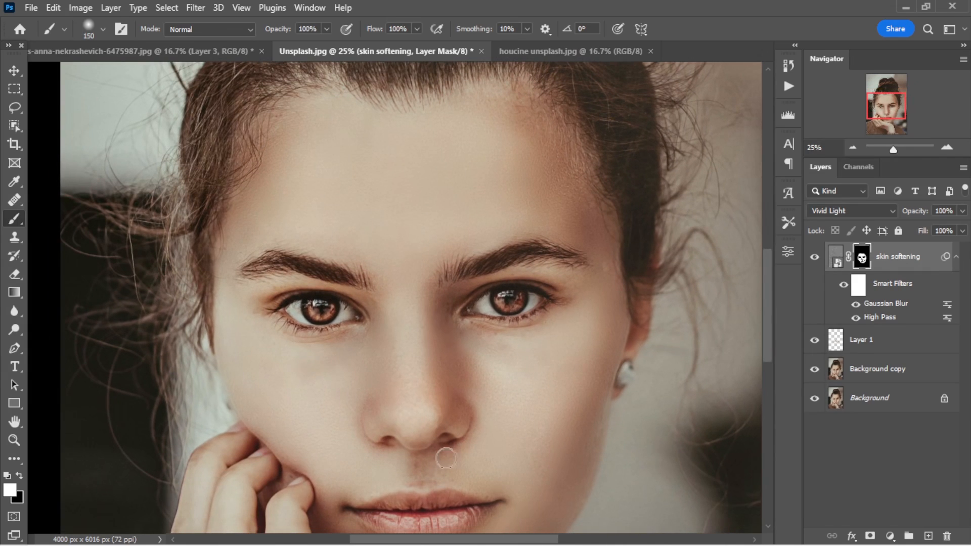
pyautogui.moveTo(425, 494); pyautogui.dragTo(448, 383)
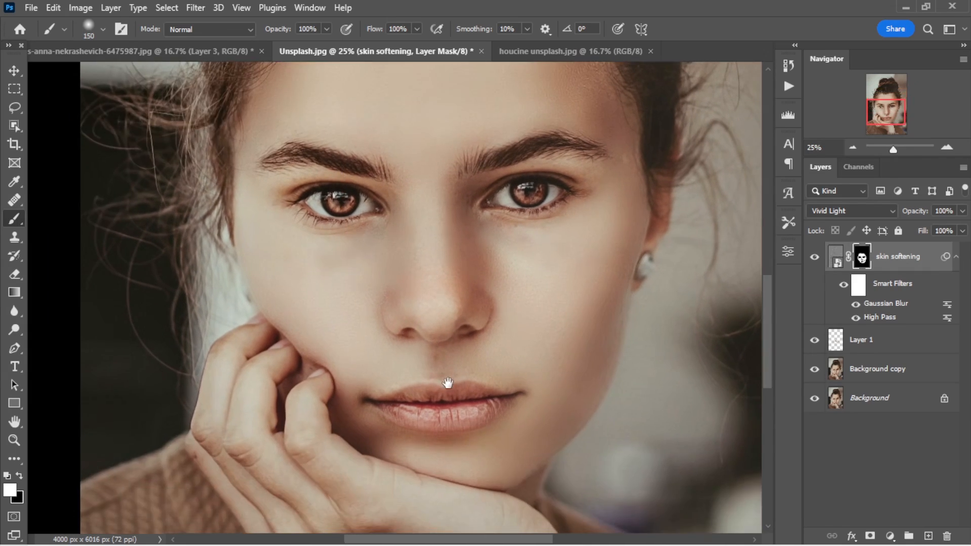
pyautogui.hotkey('ctrl', '0')
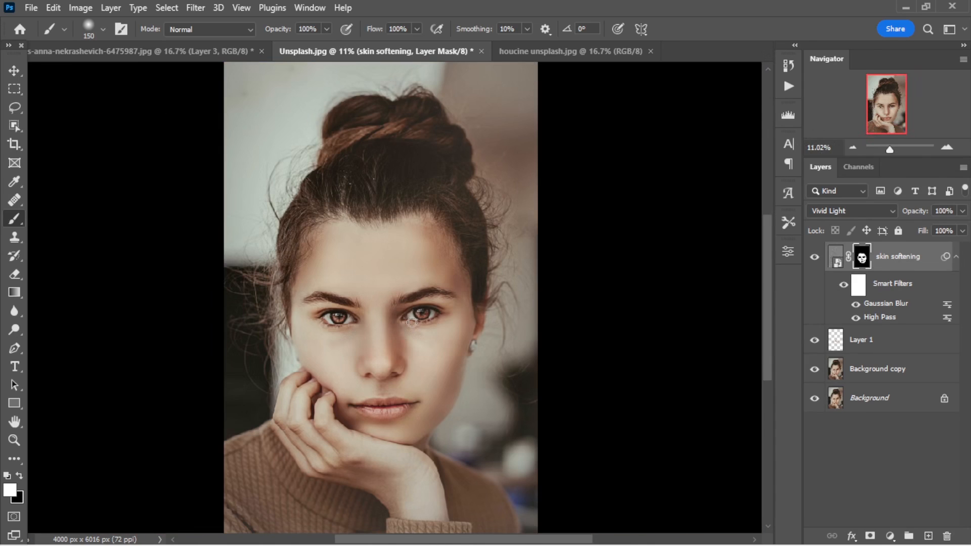
# - Stamp all visible layers into a new merged layer on top and name it "Final"
pyautogui.press('v')
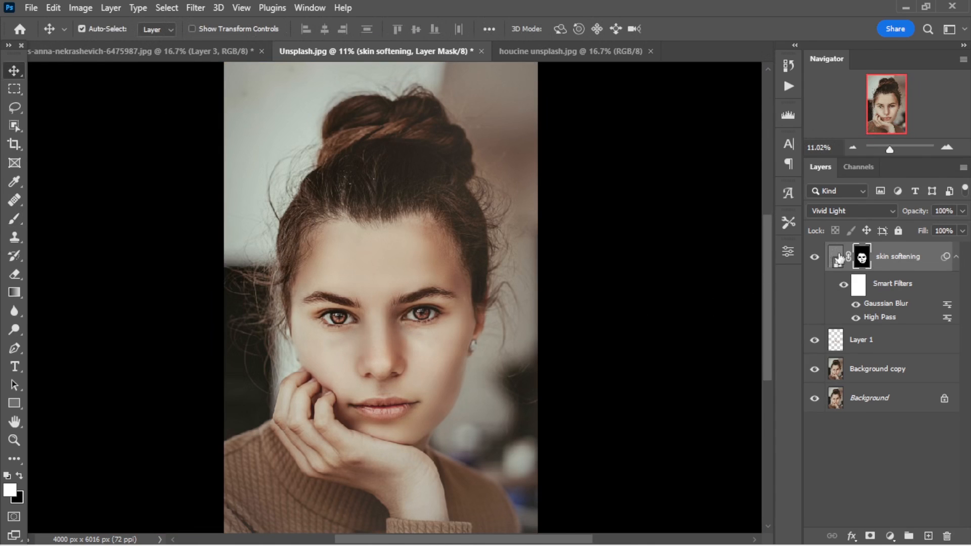
pyautogui.click(955, 258)
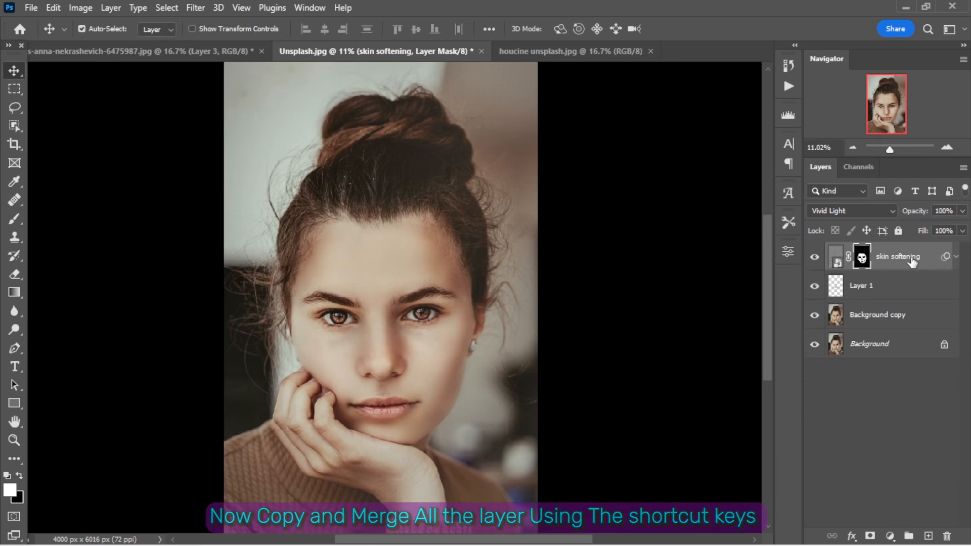
pyautogui.hotkey('ctrl', 'alt', 'shift', 'e')
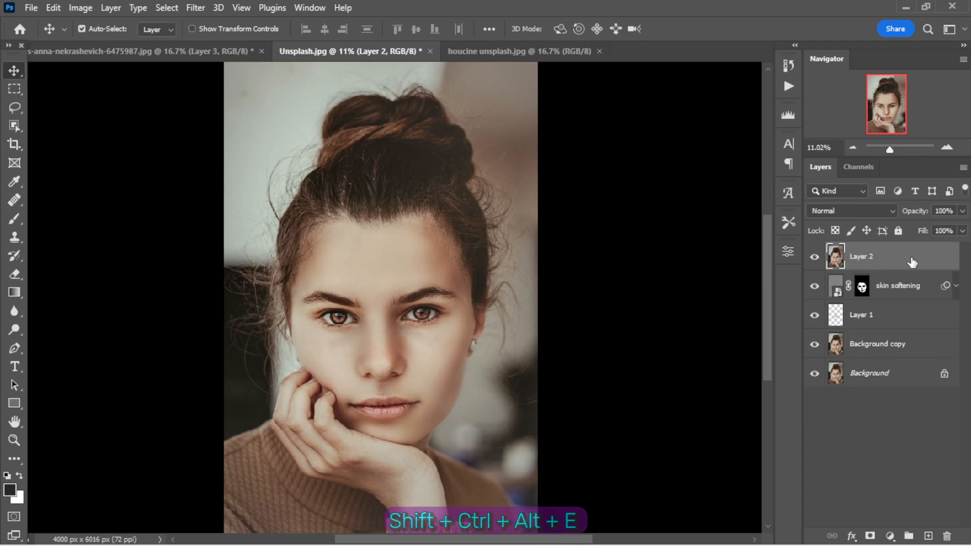
pyautogui.doubleClick(865, 257)
pyautogui.write('F')
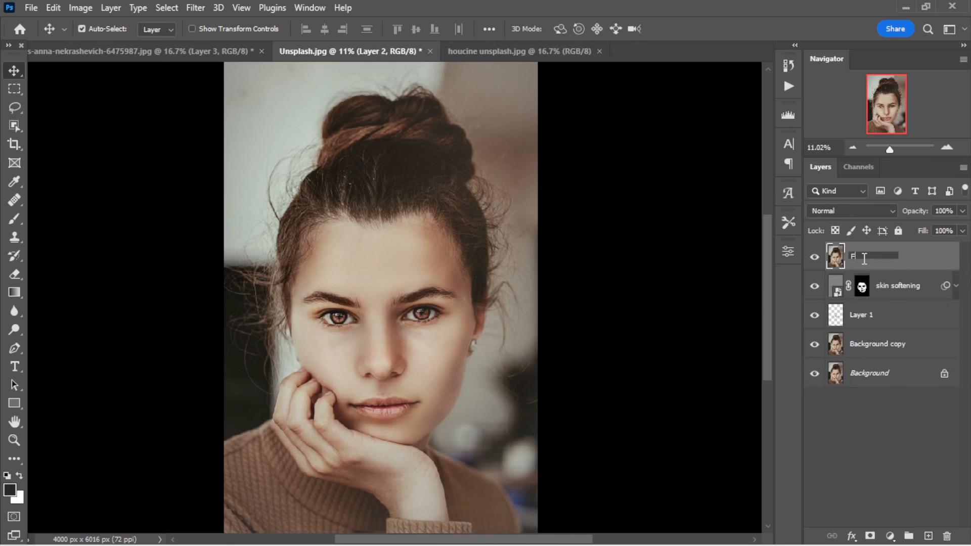
pyautogui.write('inal')
pyautogui.press('Return')
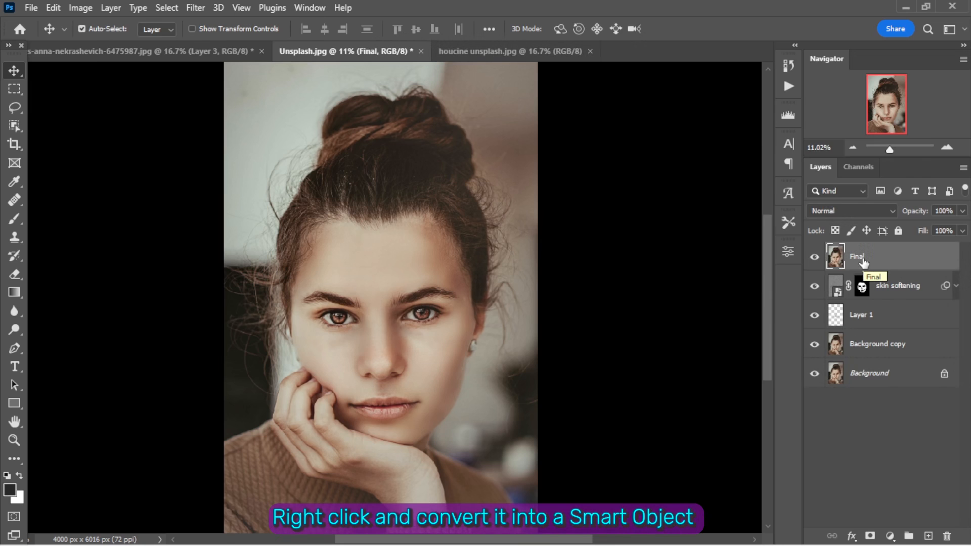
# - Convert the Final layer to a Smart Object and open it in the Camera Raw Filter
pyautogui.rightClick(862, 260)
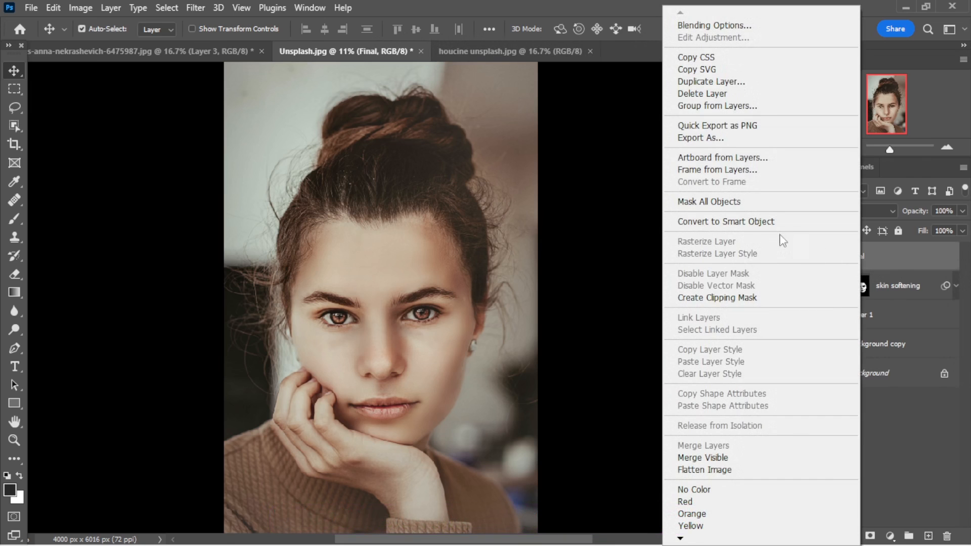
pyautogui.click(777, 222)
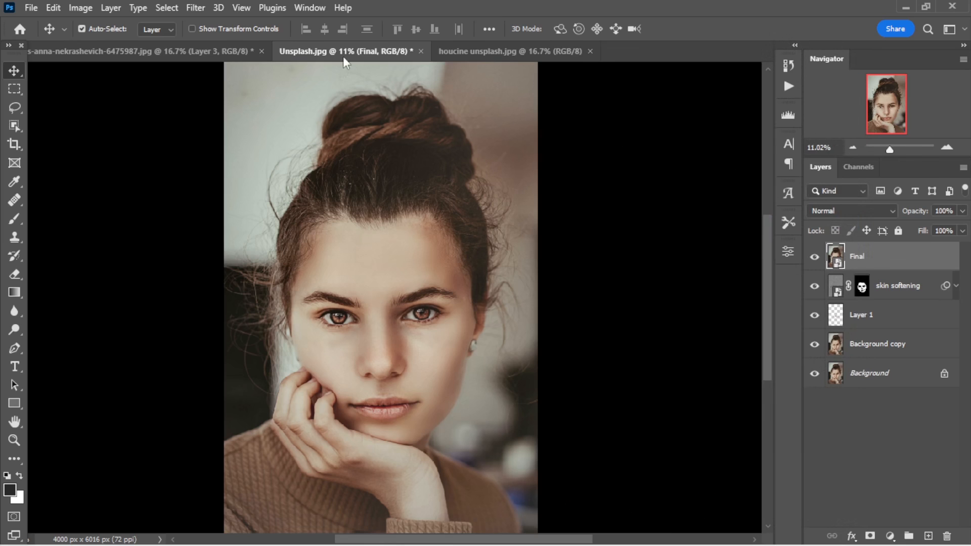
pyautogui.click(196, 9)
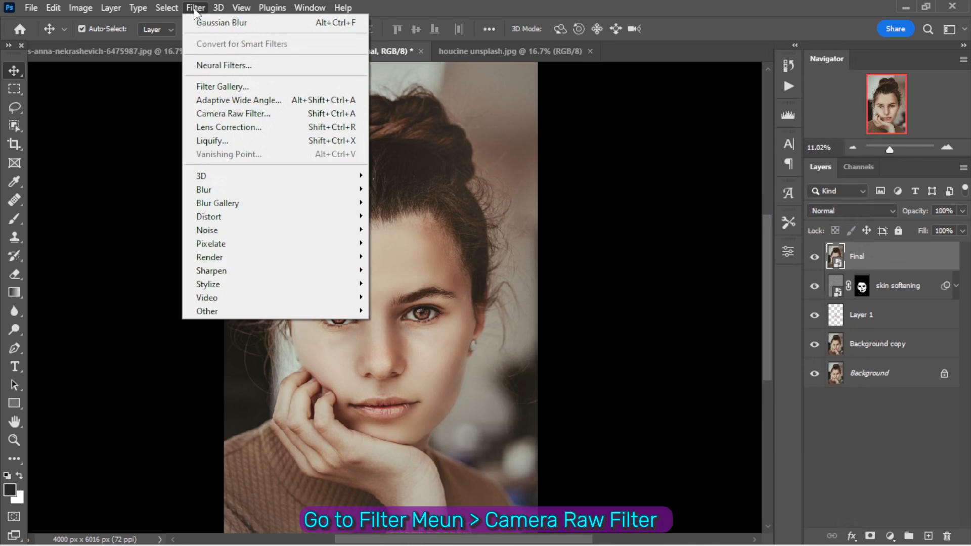
pyautogui.click(238, 114)
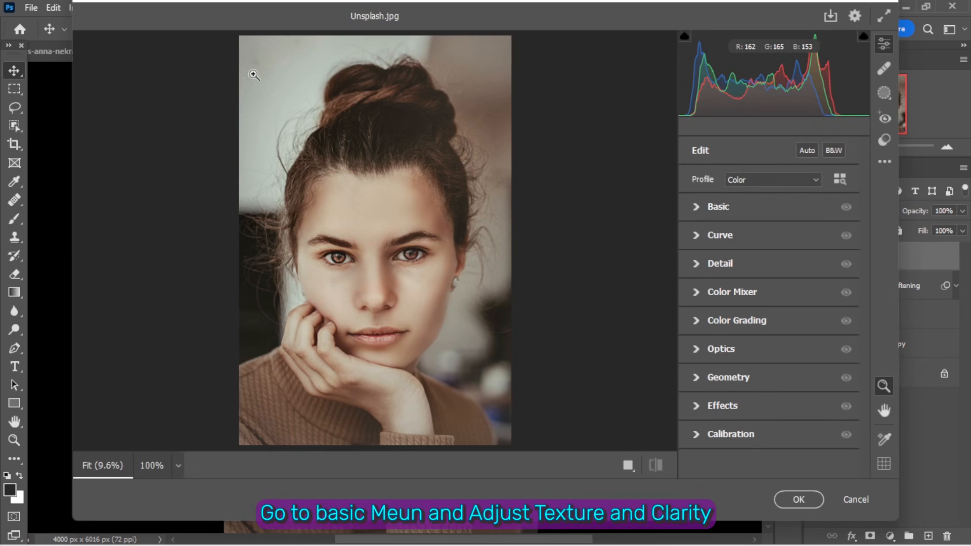
# - Set Texture to +50 and Clarity to -30 in the Basic adjustments, and compare the before and after views
pyautogui.click(695, 207)
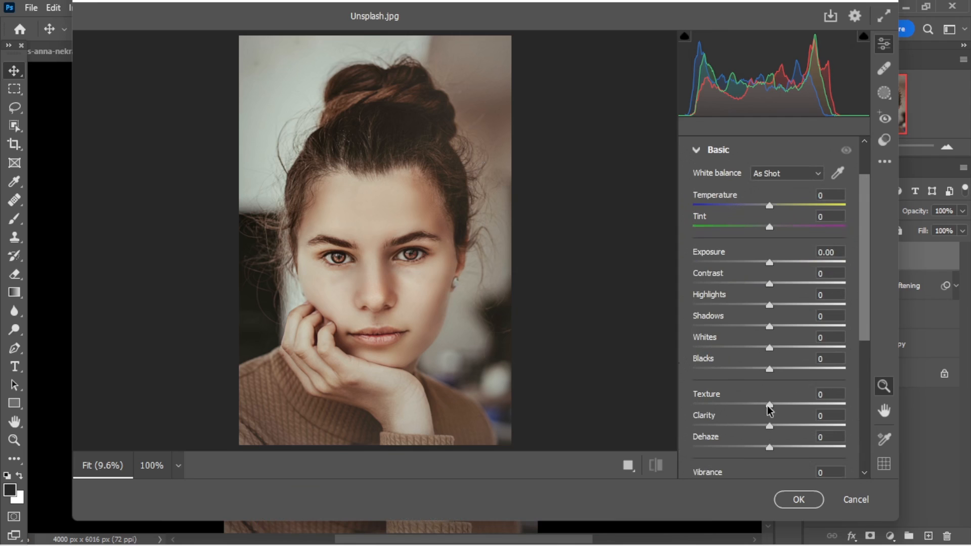
pyautogui.moveTo(770, 406); pyautogui.dragTo(806, 403)
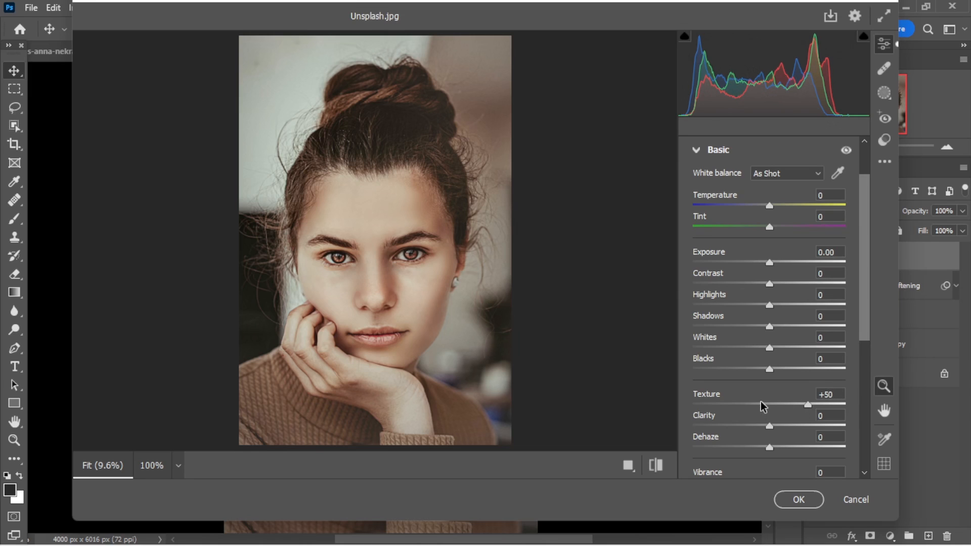
pyautogui.moveTo(769, 427); pyautogui.dragTo(744, 434)
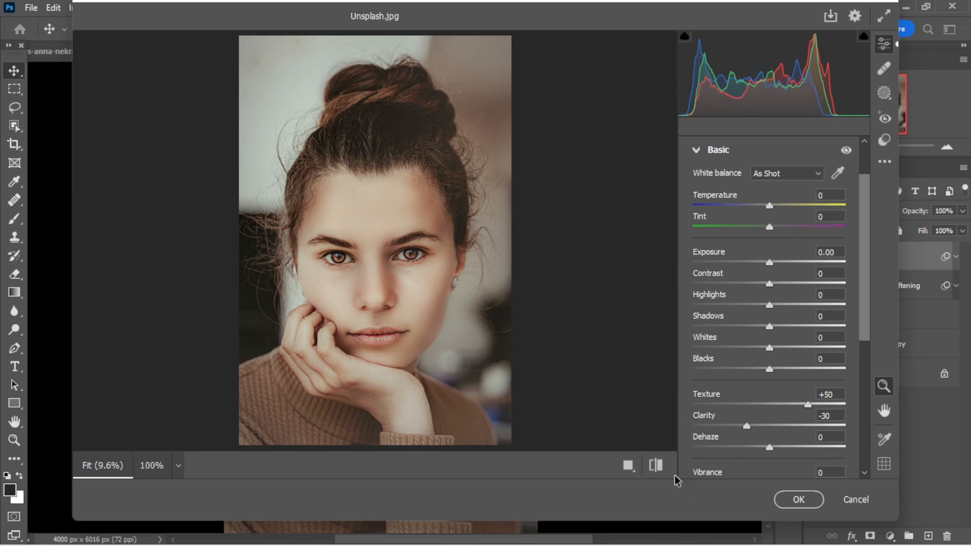
pyautogui.click(654, 465)
pyautogui.click(655, 465)
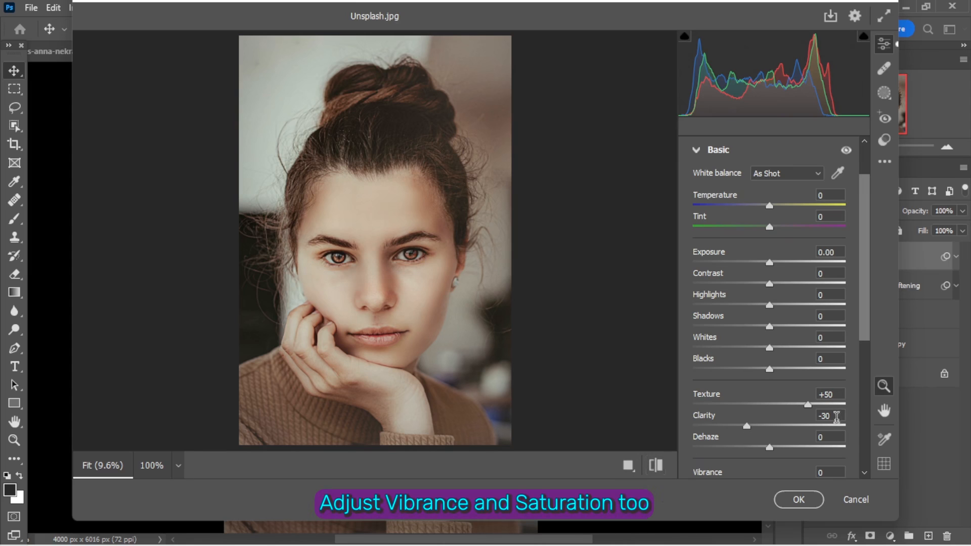
# - Set both Vibrance and Saturation to +10
pyautogui.scroll(-3, 862, 337)
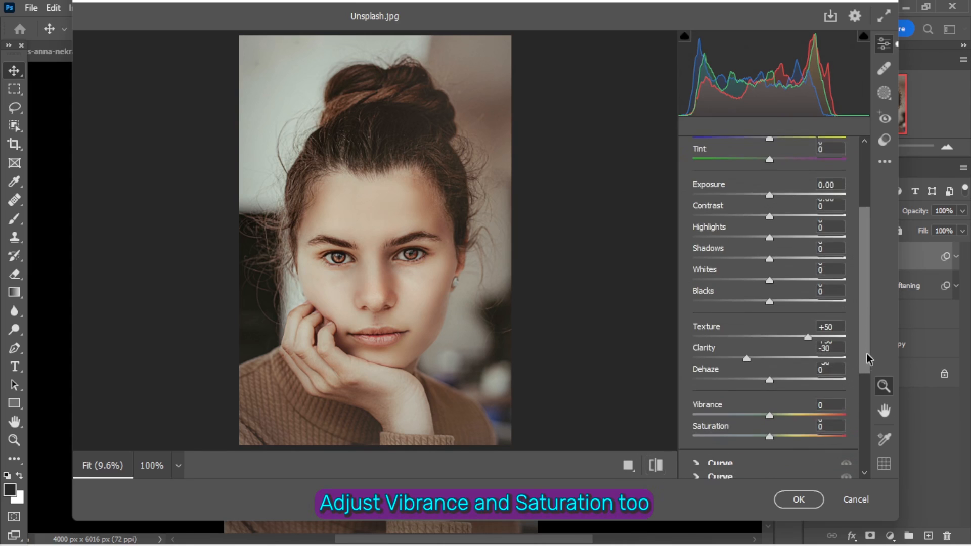
pyautogui.moveTo(866, 356); pyautogui.dragTo(866, 360)
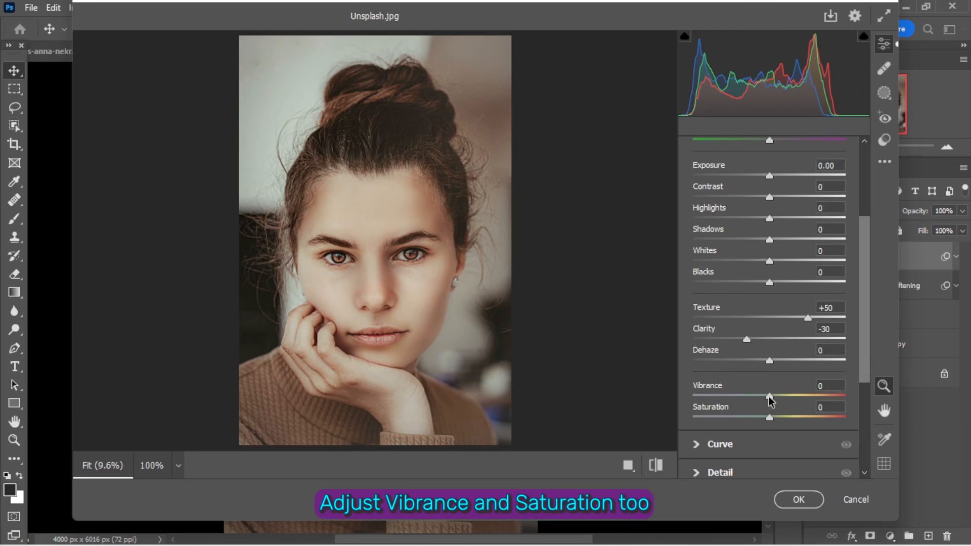
pyautogui.moveTo(768, 399); pyautogui.dragTo(777, 402)
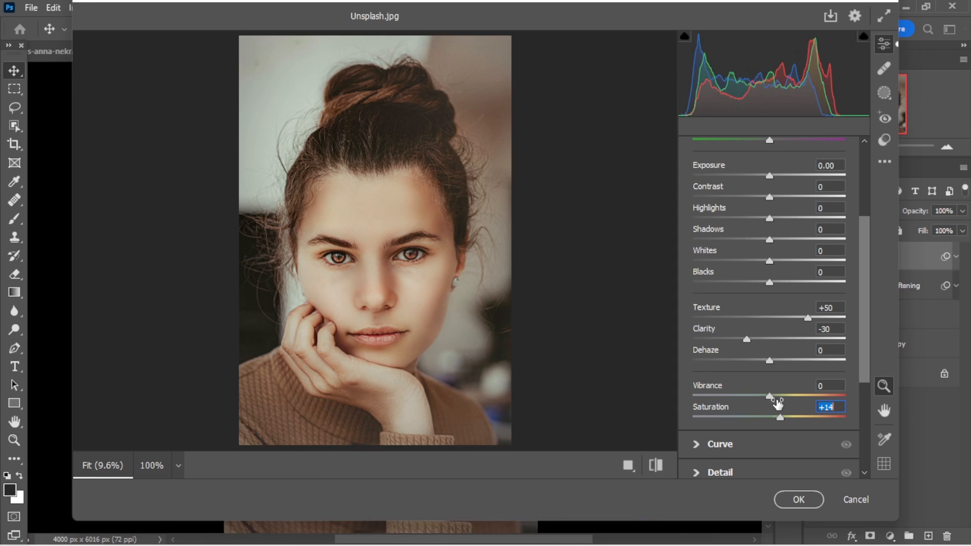
pyautogui.moveTo(778, 402)
pyautogui.mouseDown()
pyautogui.moveTo(771, 387)
pyautogui.moveTo(845, 368)
pyautogui.moveTo(687, 369)
pyautogui.moveTo(765, 381)
pyautogui.moveTo(780, 407)
pyautogui.moveTo(854, 415)
pyautogui.moveTo(695, 411)
pyautogui.moveTo(770, 410)
pyautogui.mouseUp()
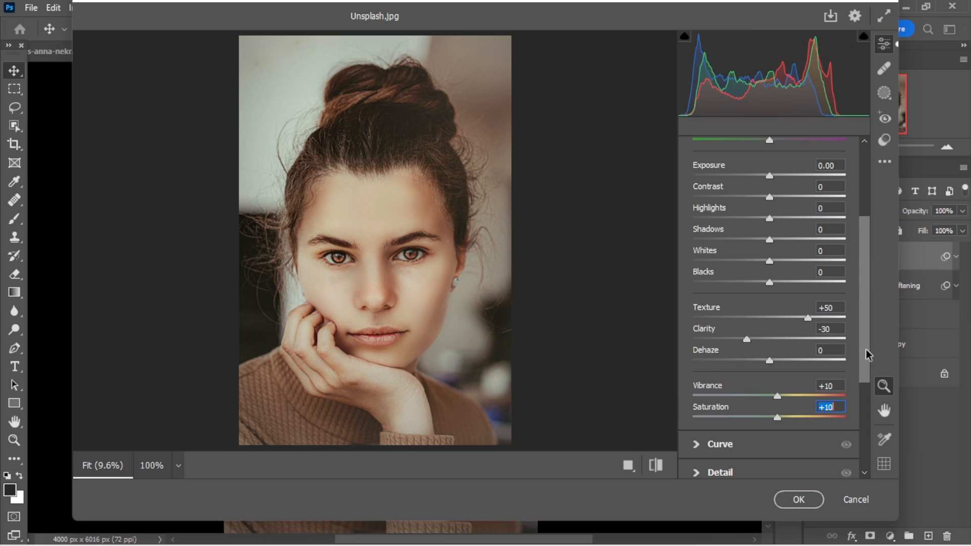
# - Raise Sharpening in the Detail adjustments, trying the maximum of 150, and add a small amount of Noise Reduction
pyautogui.moveTo(865, 349); pyautogui.dragTo(860, 414)
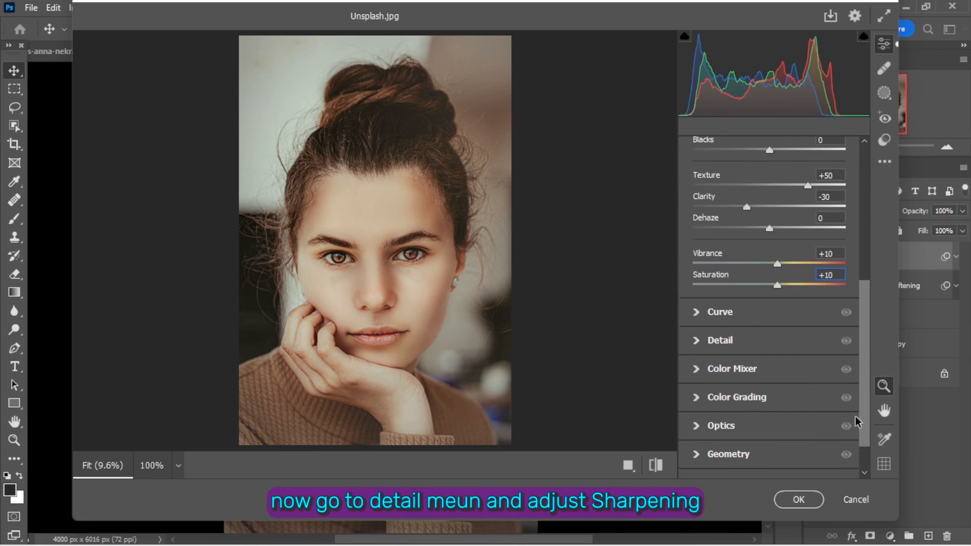
pyautogui.click(696, 341)
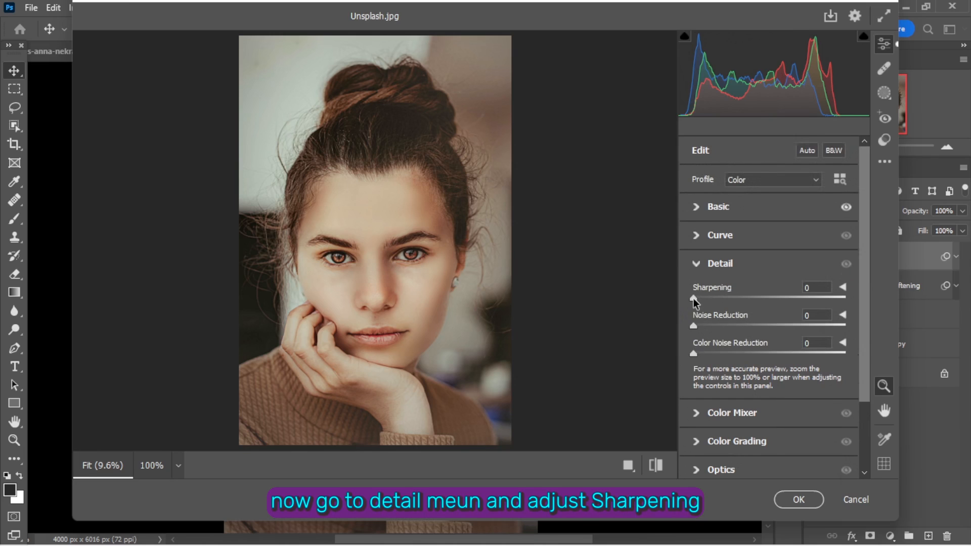
pyautogui.moveTo(692, 298); pyautogui.dragTo(861, 266)
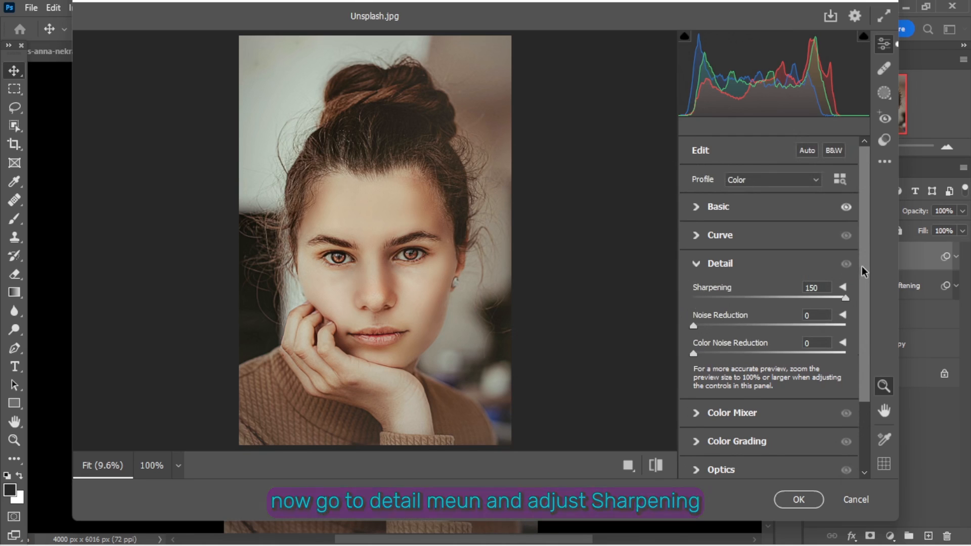
pyautogui.moveTo(861, 266); pyautogui.dragTo(905, 269)
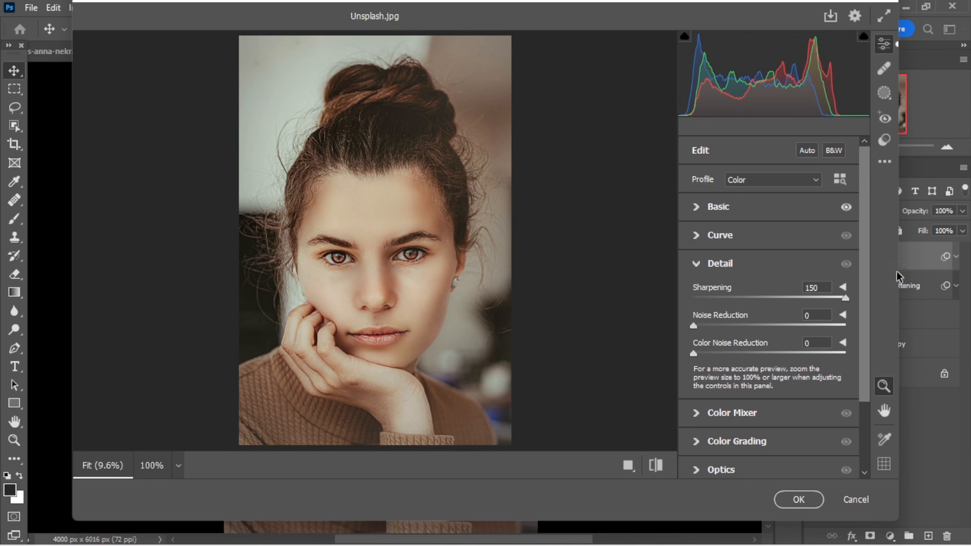
pyautogui.moveTo(823, 287); pyautogui.dragTo(743, 292)
pyautogui.moveTo(694, 327); pyautogui.dragTo(725, 326)
pyautogui.click(696, 262)
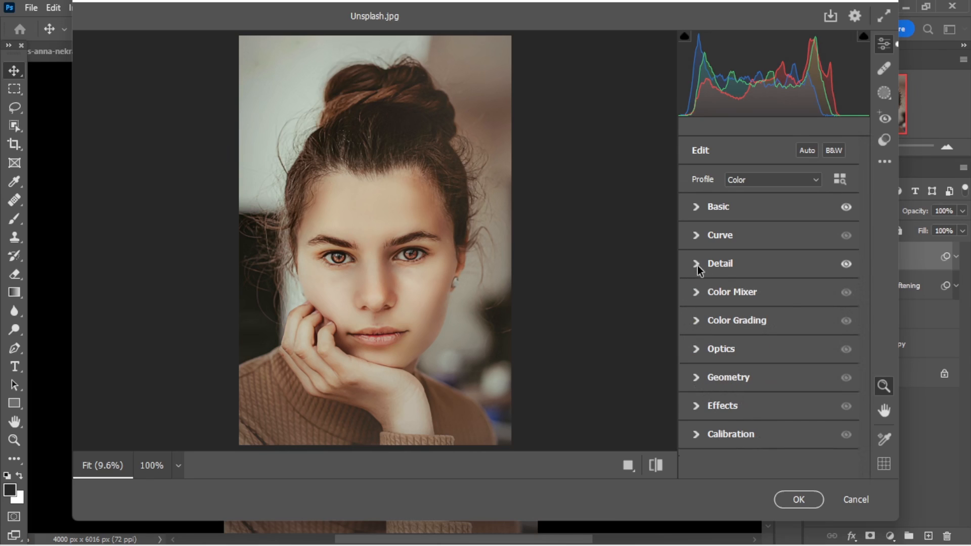
# - Darken the edges of the portrait by setting Vignetting to -20 in the Effects adjustments
pyautogui.click(698, 406)
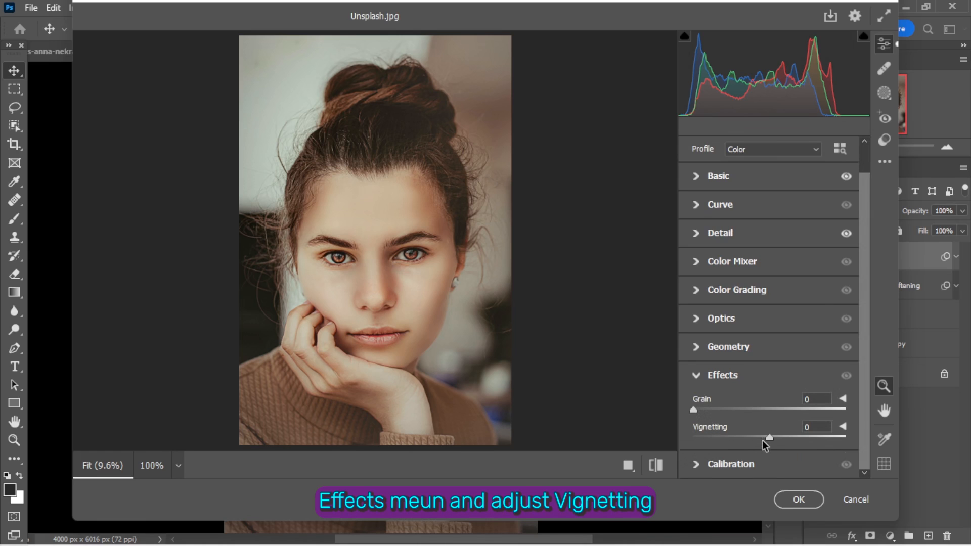
pyautogui.moveTo(768, 439)
pyautogui.mouseDown()
pyautogui.moveTo(701, 445)
pyautogui.moveTo(830, 435)
pyautogui.moveTo(737, 429)
pyautogui.moveTo(751, 430)
pyautogui.mouseUp()
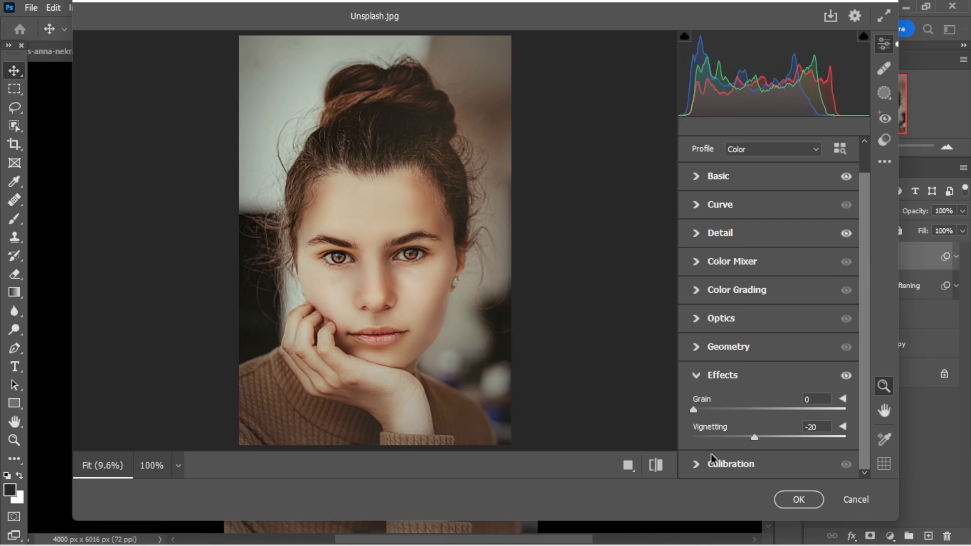
# - Compare the before and after views of the portrait and apply the Camera Raw Filter to the Final layer
pyautogui.click(656, 466)
pyautogui.click(656, 466)
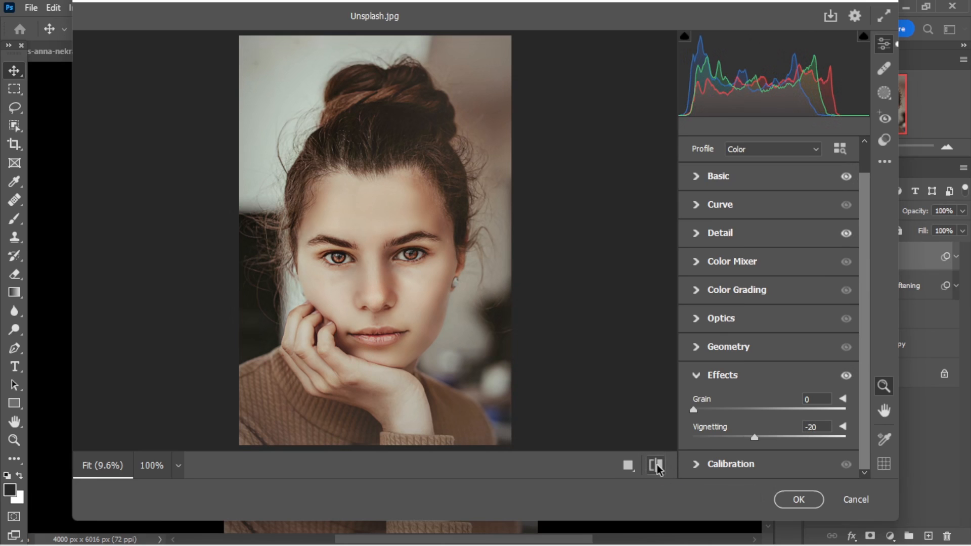
pyautogui.click(656, 466)
pyautogui.click(656, 466)
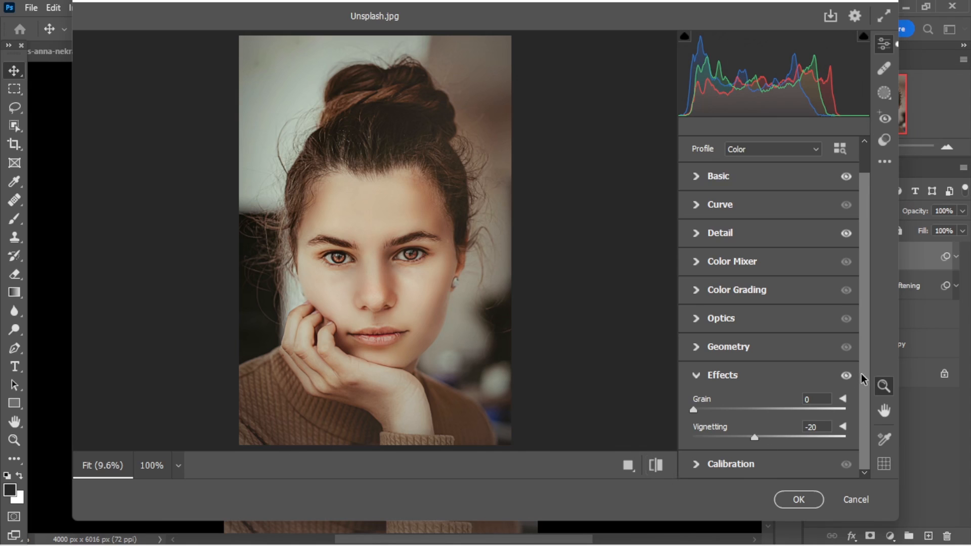
pyautogui.click(796, 502)
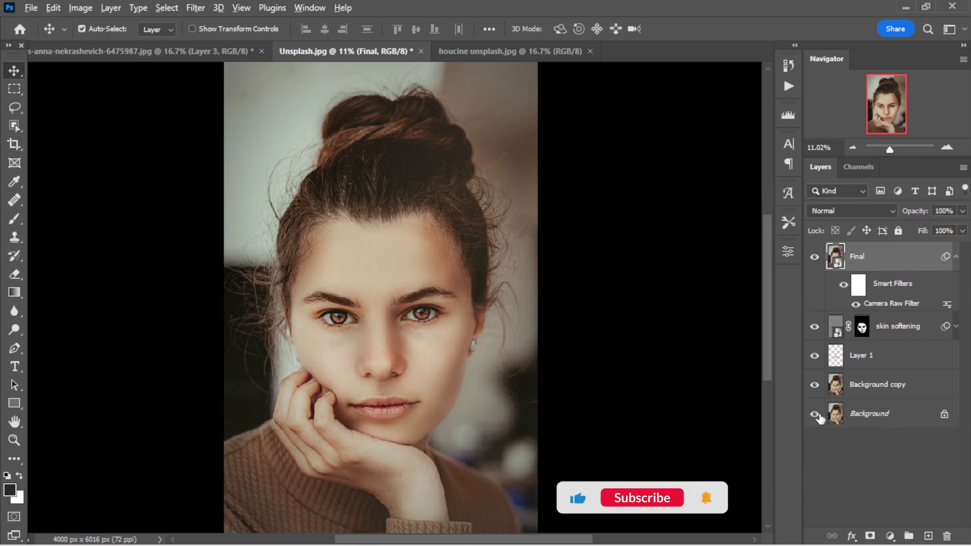
# - Compare the retouched portrait with the original Background layer shown alone, and collapse the Final layer's smart filter list
pyautogui.keyDown('alt'); pyautogui.click(815, 414); pyautogui.keyUp('alt')
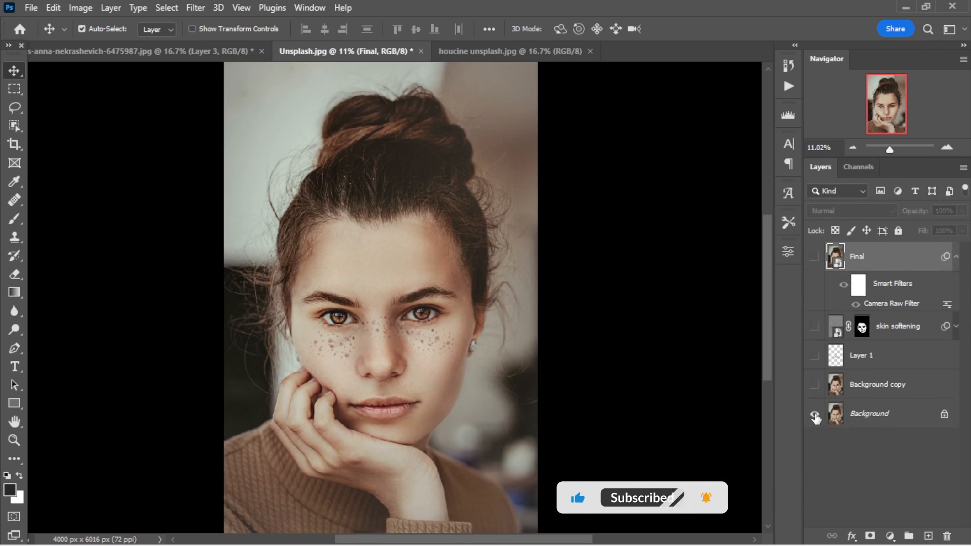
pyautogui.keyDown('alt'); pyautogui.click(815, 414); pyautogui.keyUp('alt')
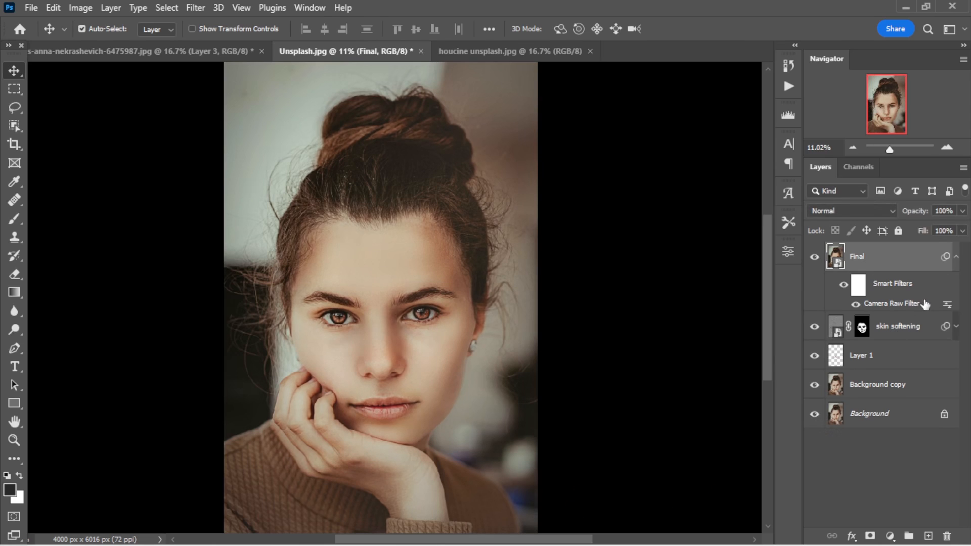
pyautogui.click(956, 257)
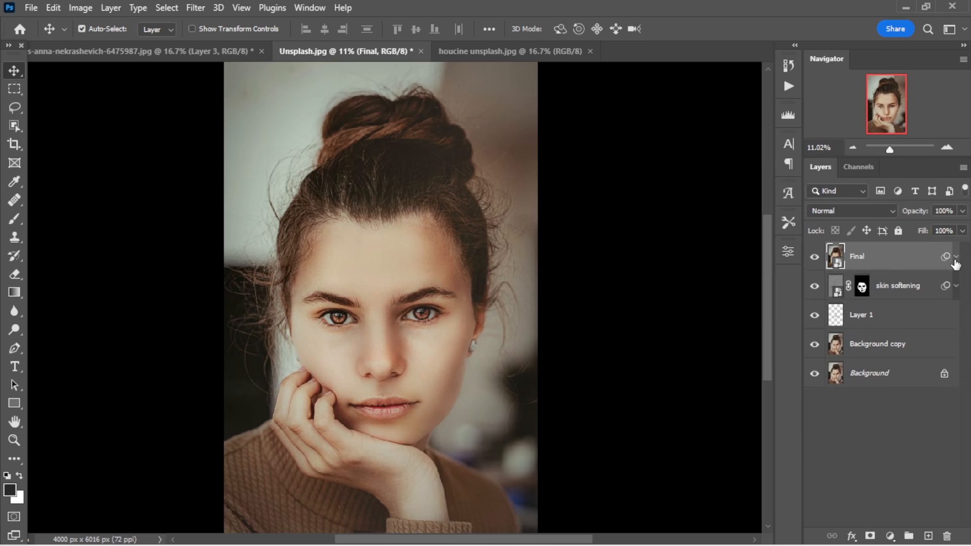